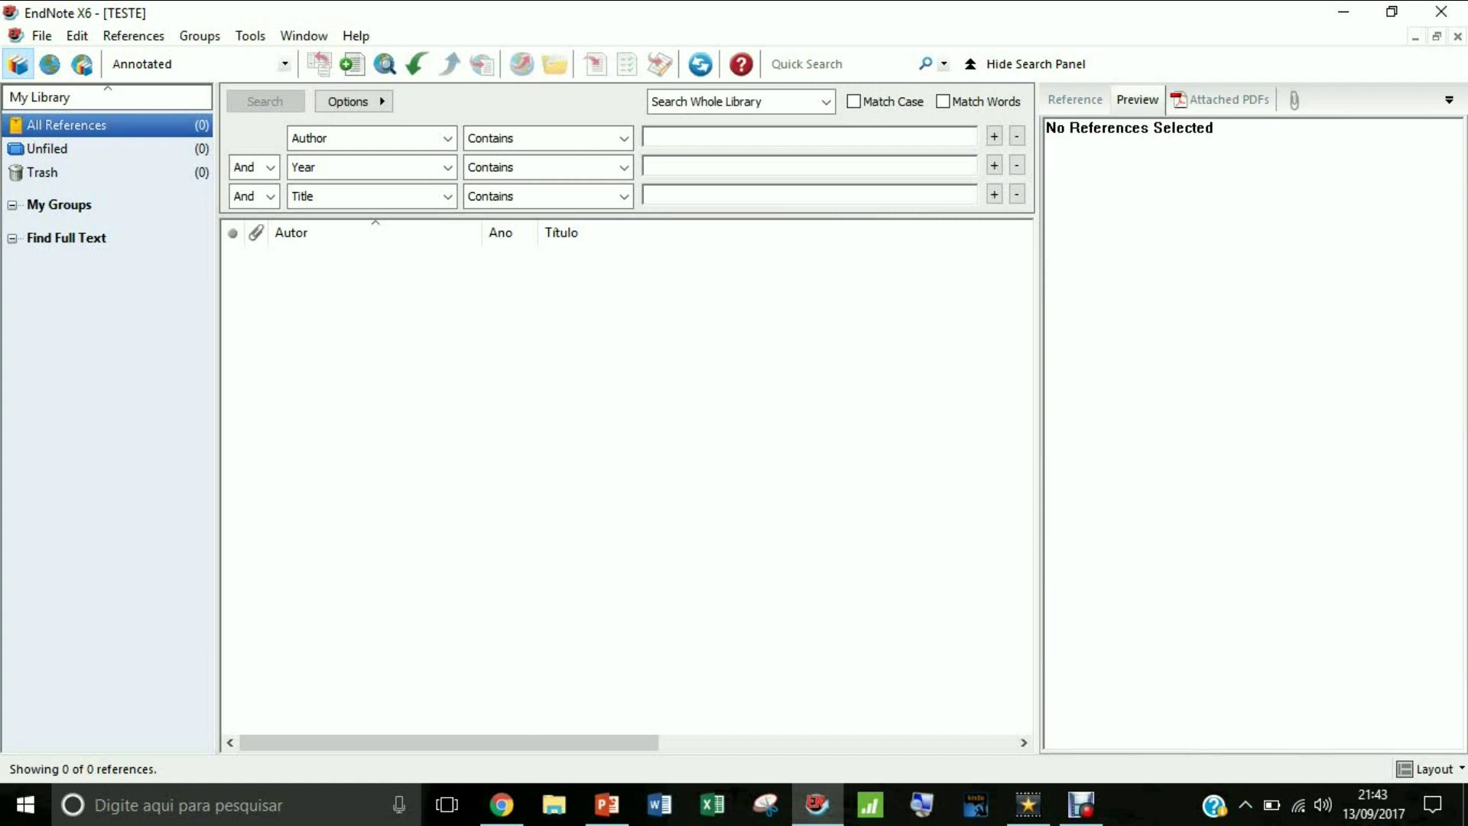
Rename the My Groups group set as ARTIGOS.
right_click(60, 205)
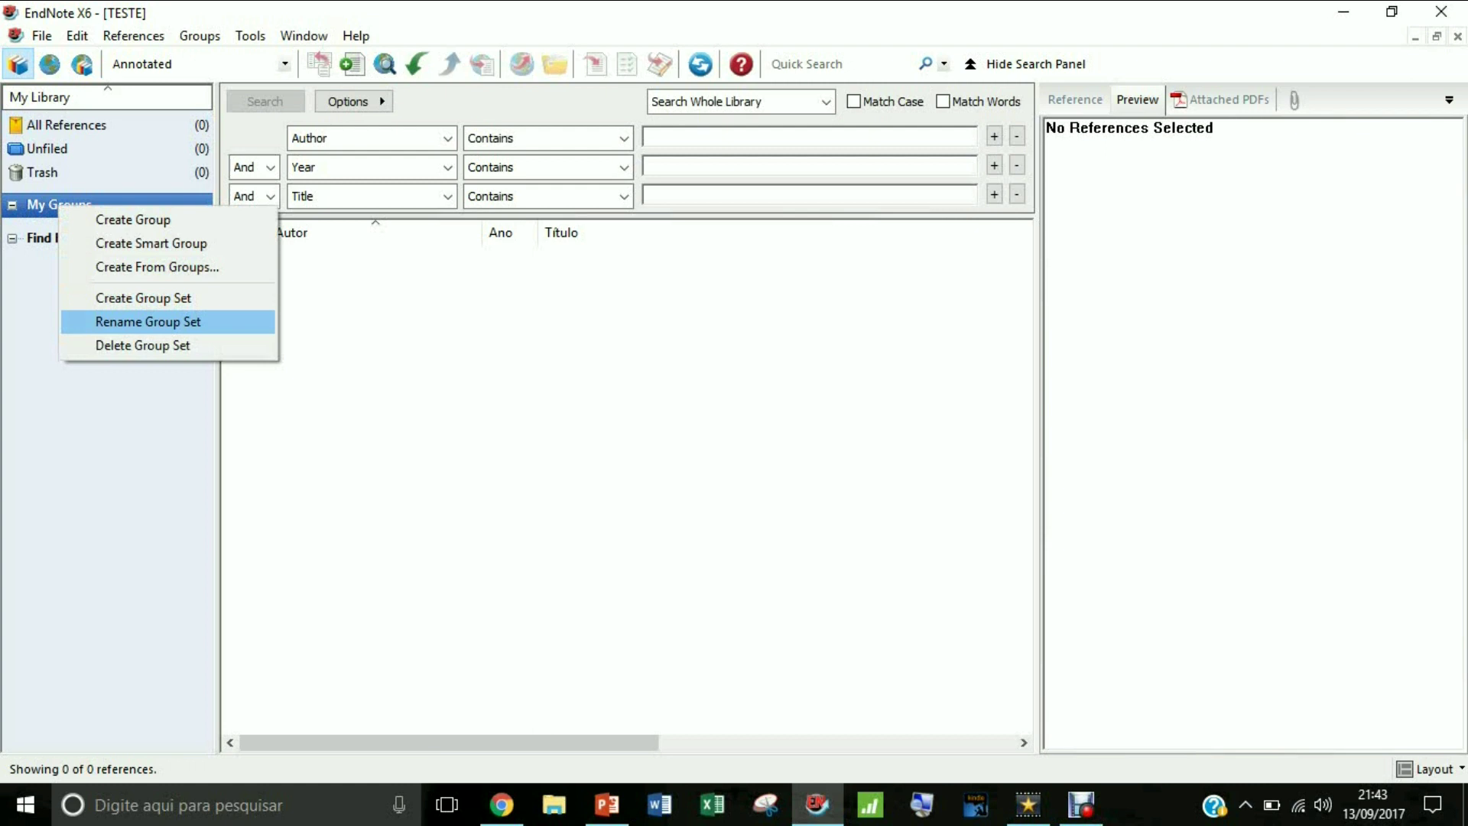
click(147, 321)
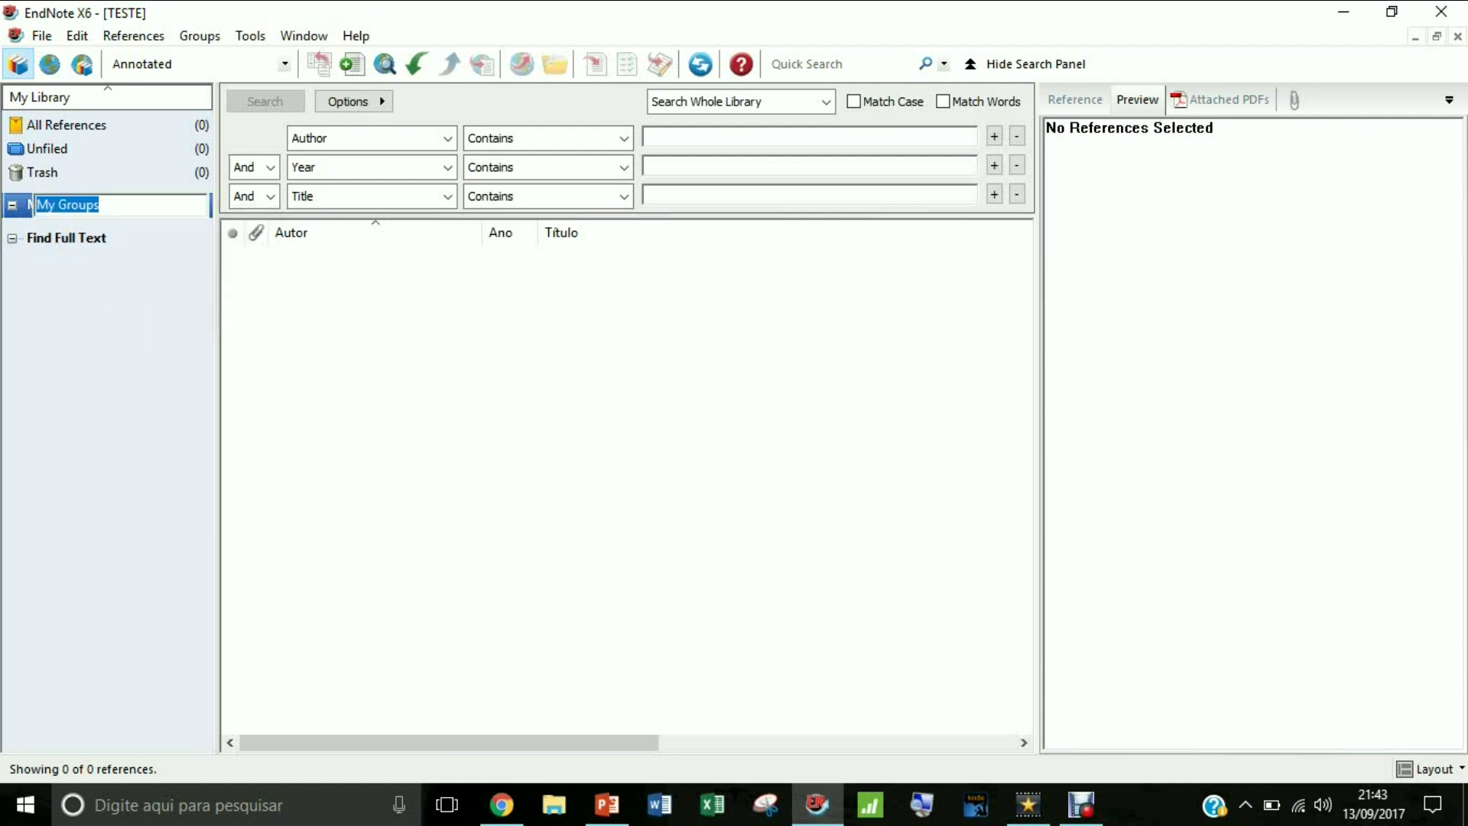
text(ane)
key(BackSpace)
key(BackSpace)
key(BackSpace)
text(ARTIGOS)
key(Return)
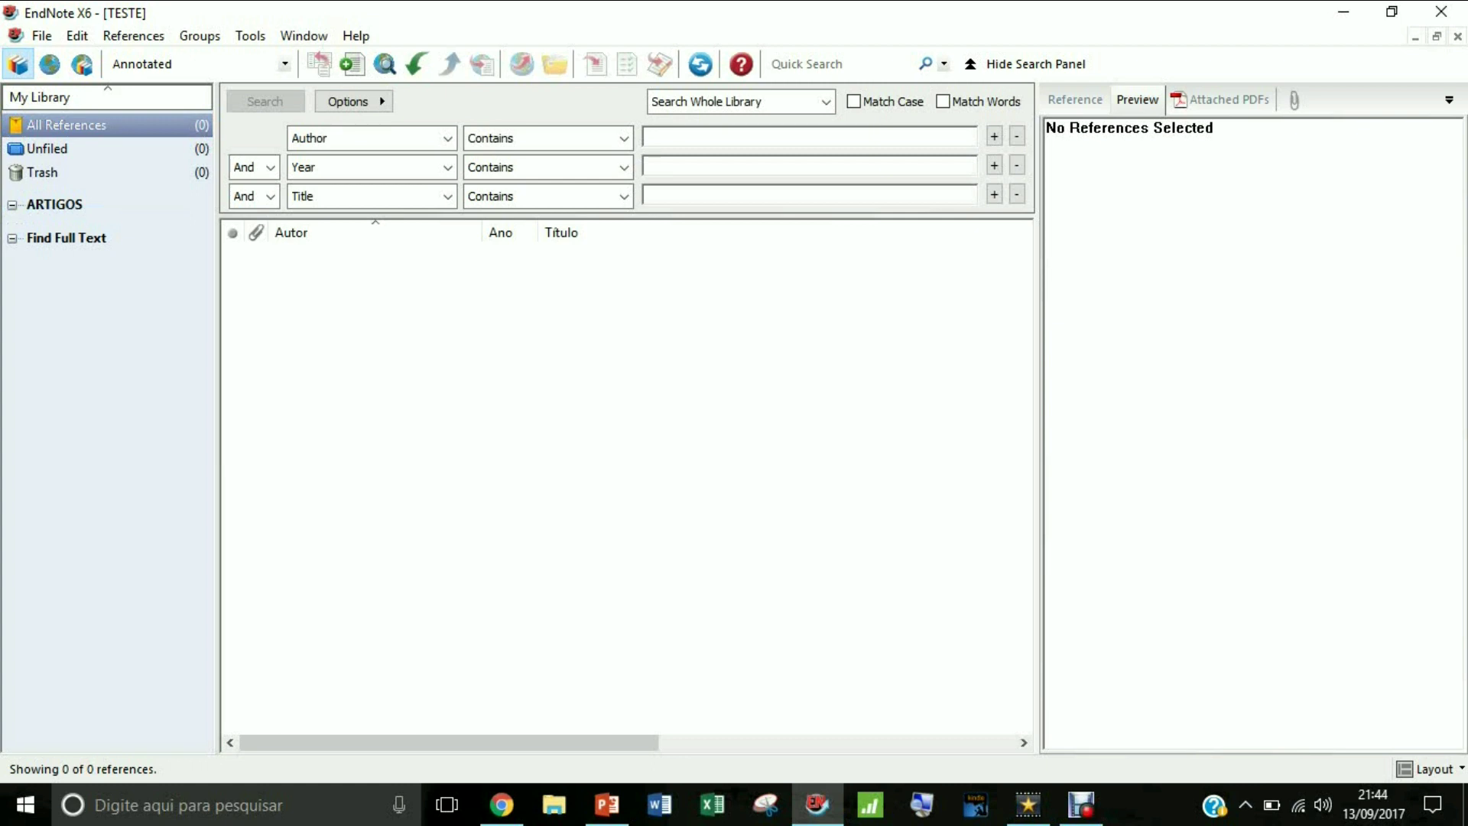
Create a new group set named LIVROS in the library.
right_click(68, 204)
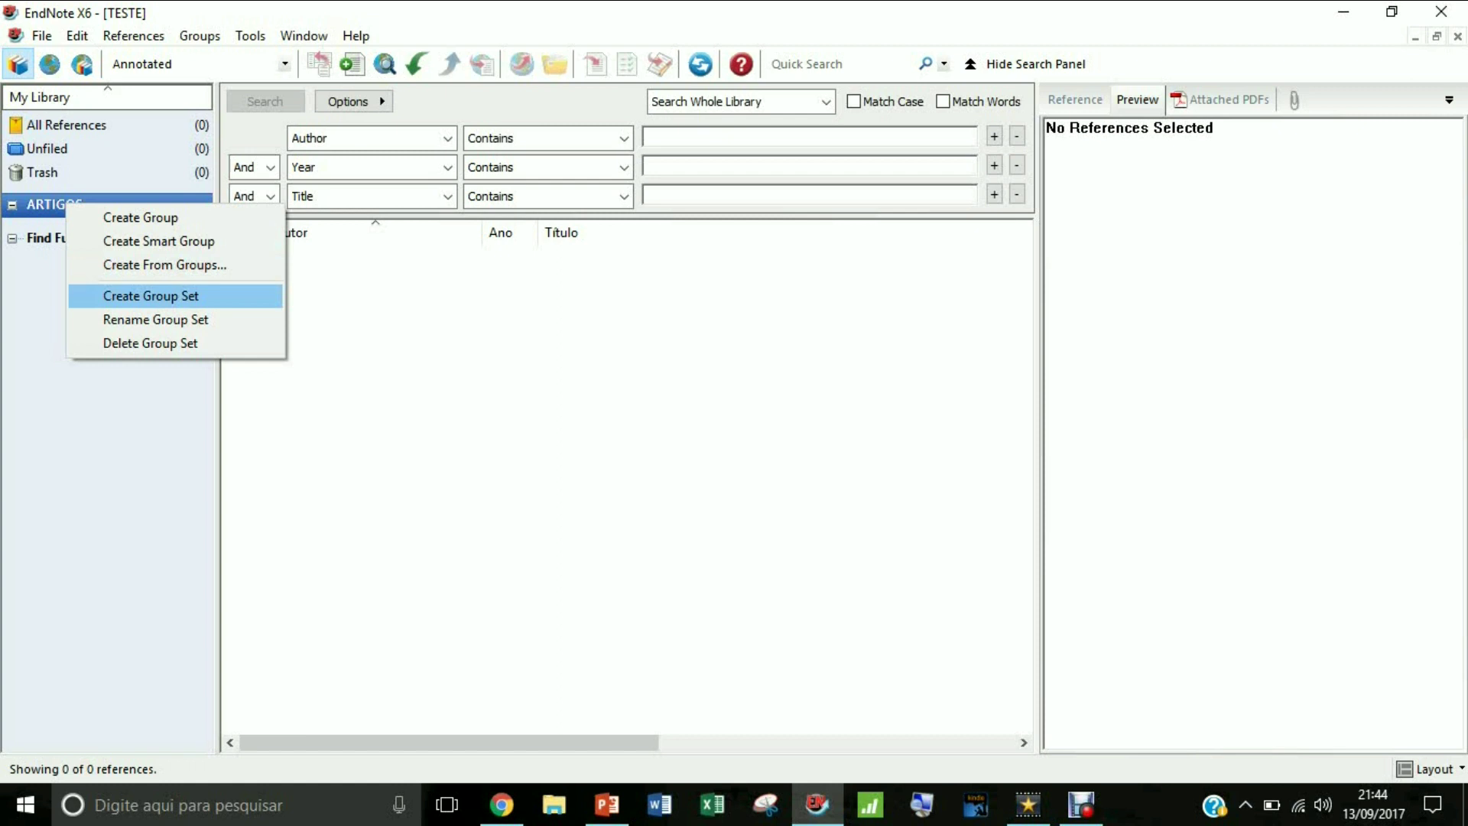
key(Return)
text(LIVROS)
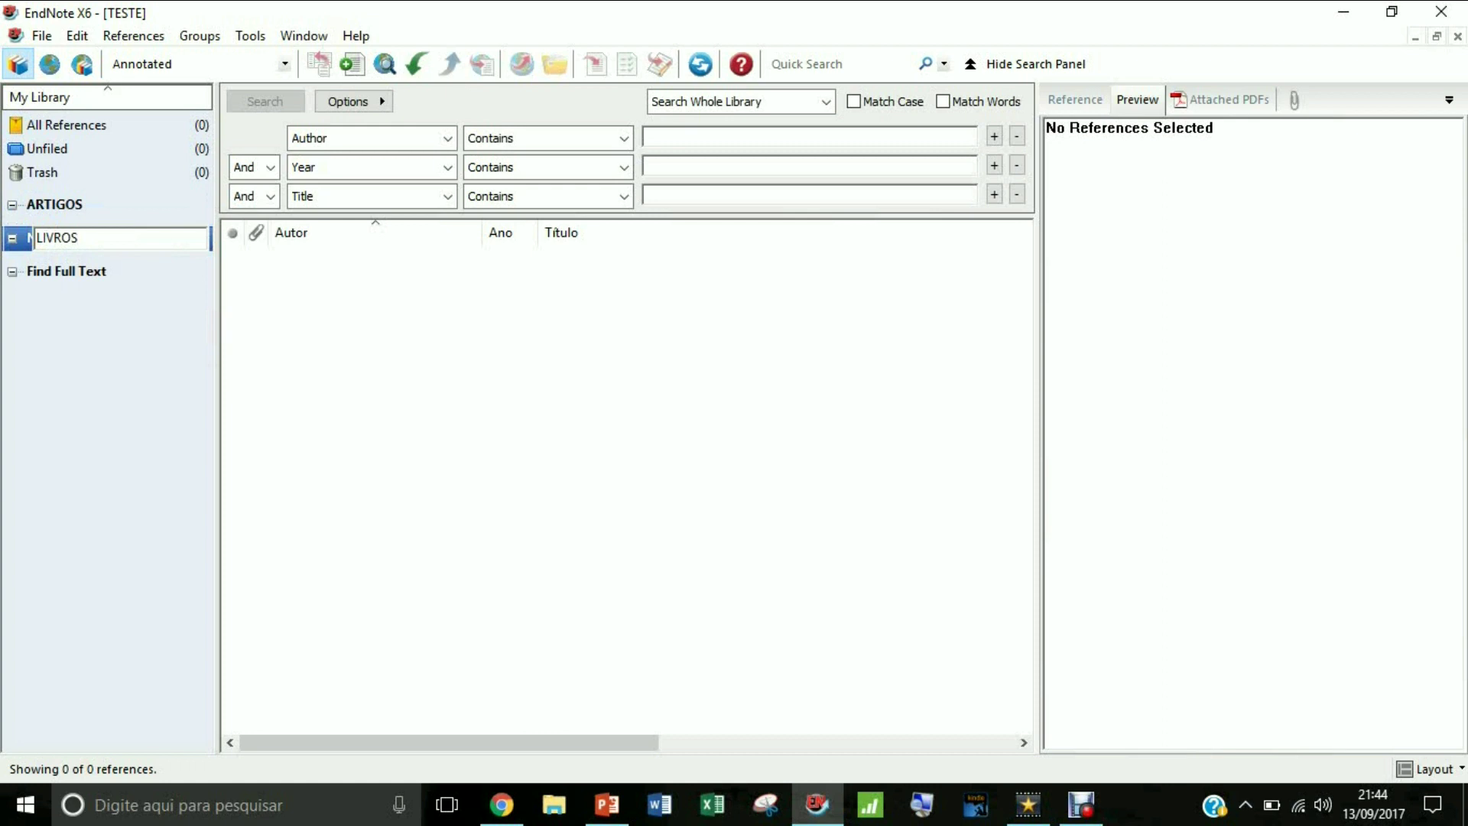
Add another group set to the library and name it LEIS.
right_click(55, 198)
key(Return)
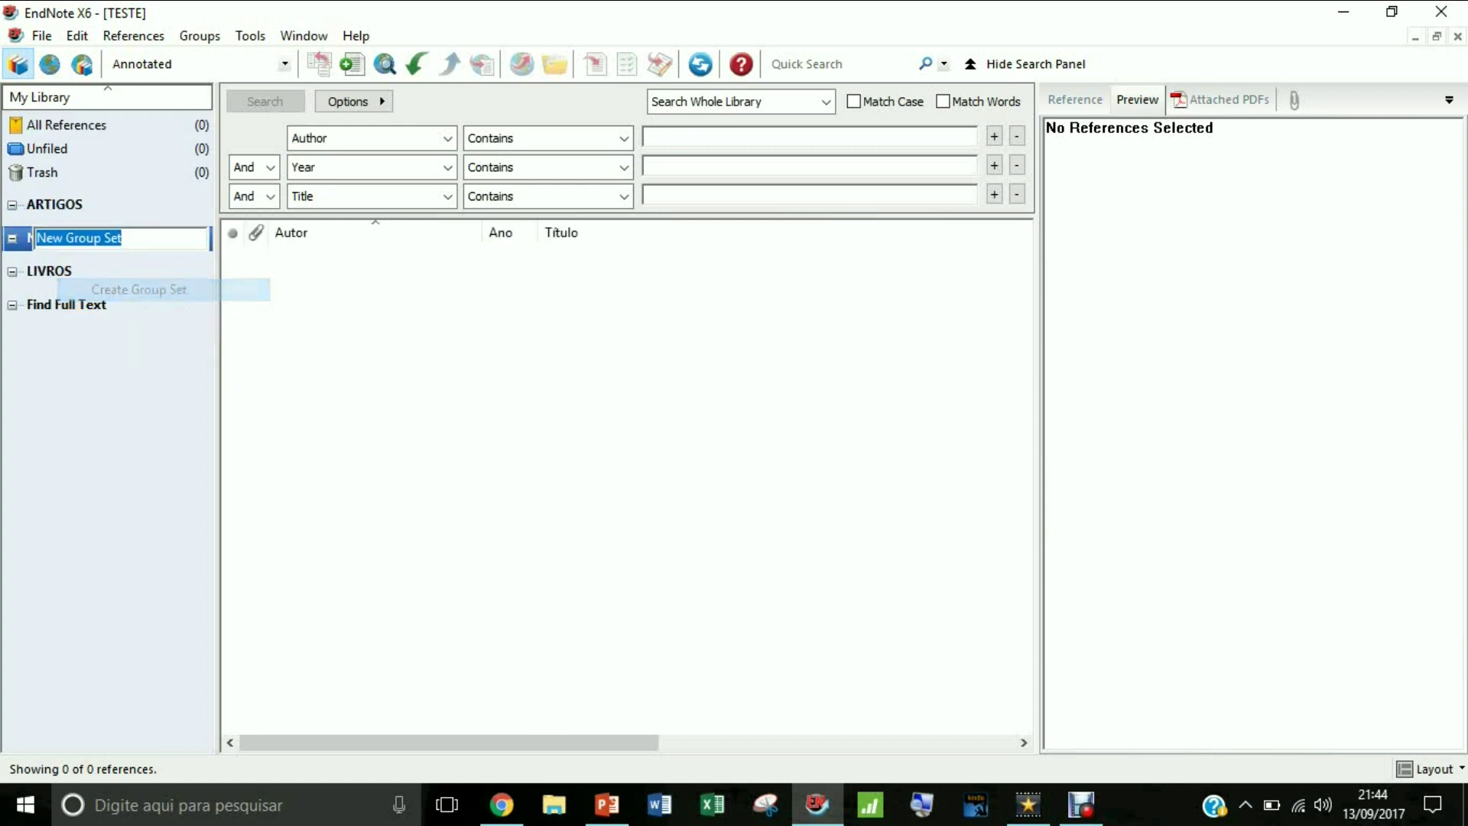
text(LEI)
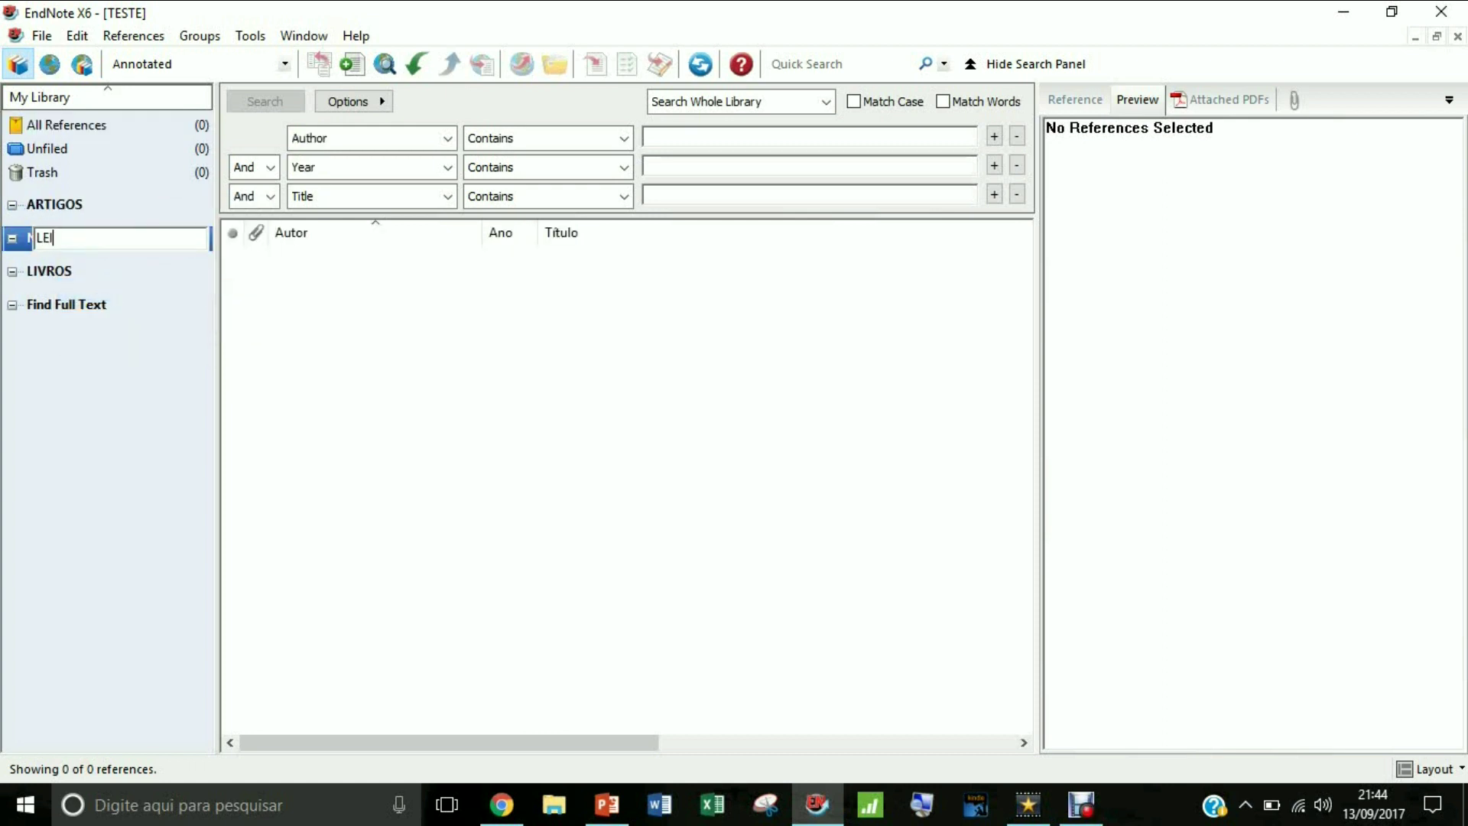
key(BackSpace)
key(BackSpace)
key(BackSpace)
text(LEIS)
key(Return)
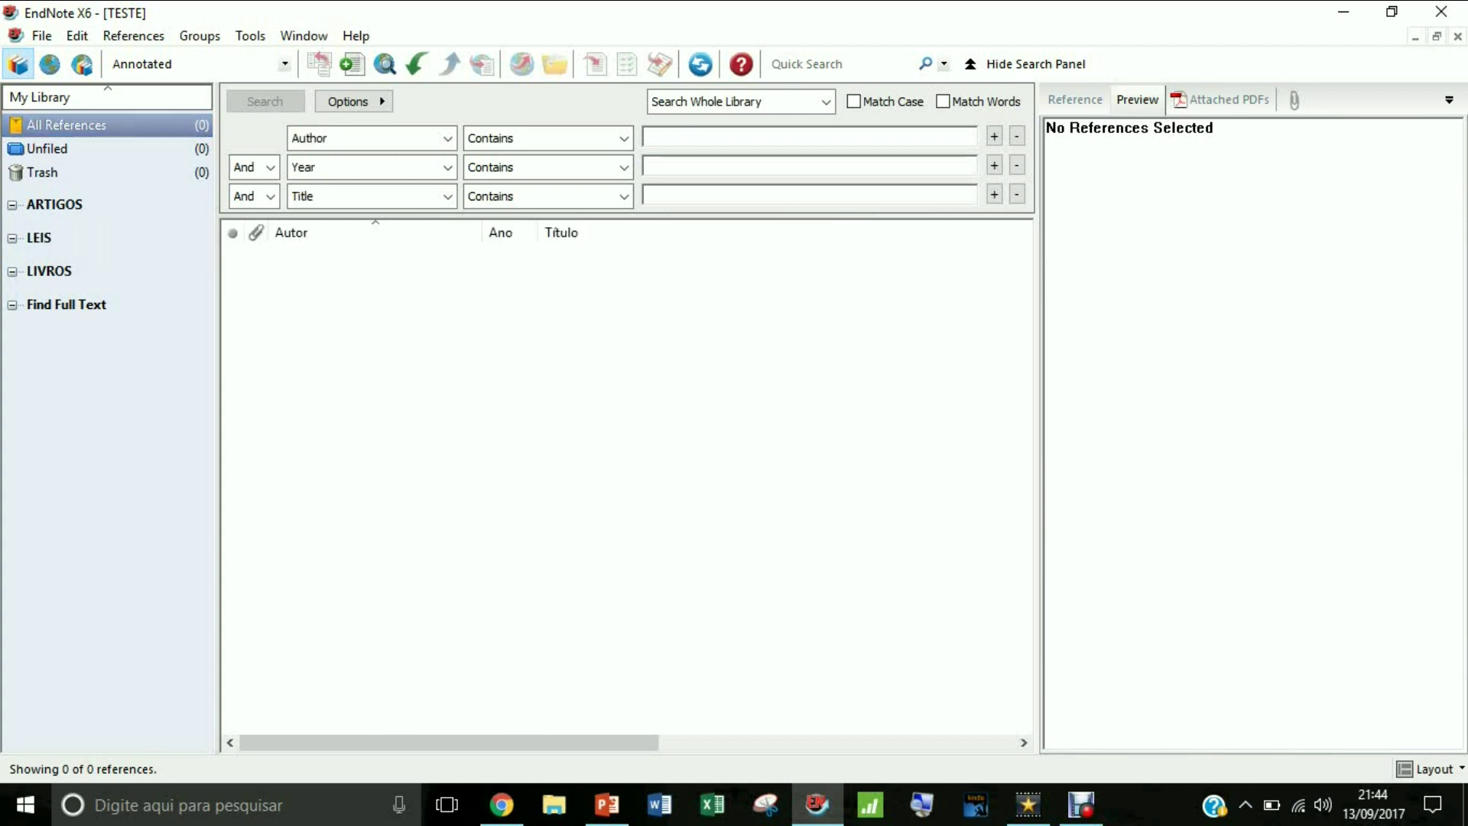
Create a group set named NORMAS TÉCNICAS in the library.
right_click(59, 201)
click(140, 291)
text(NORMAS T)
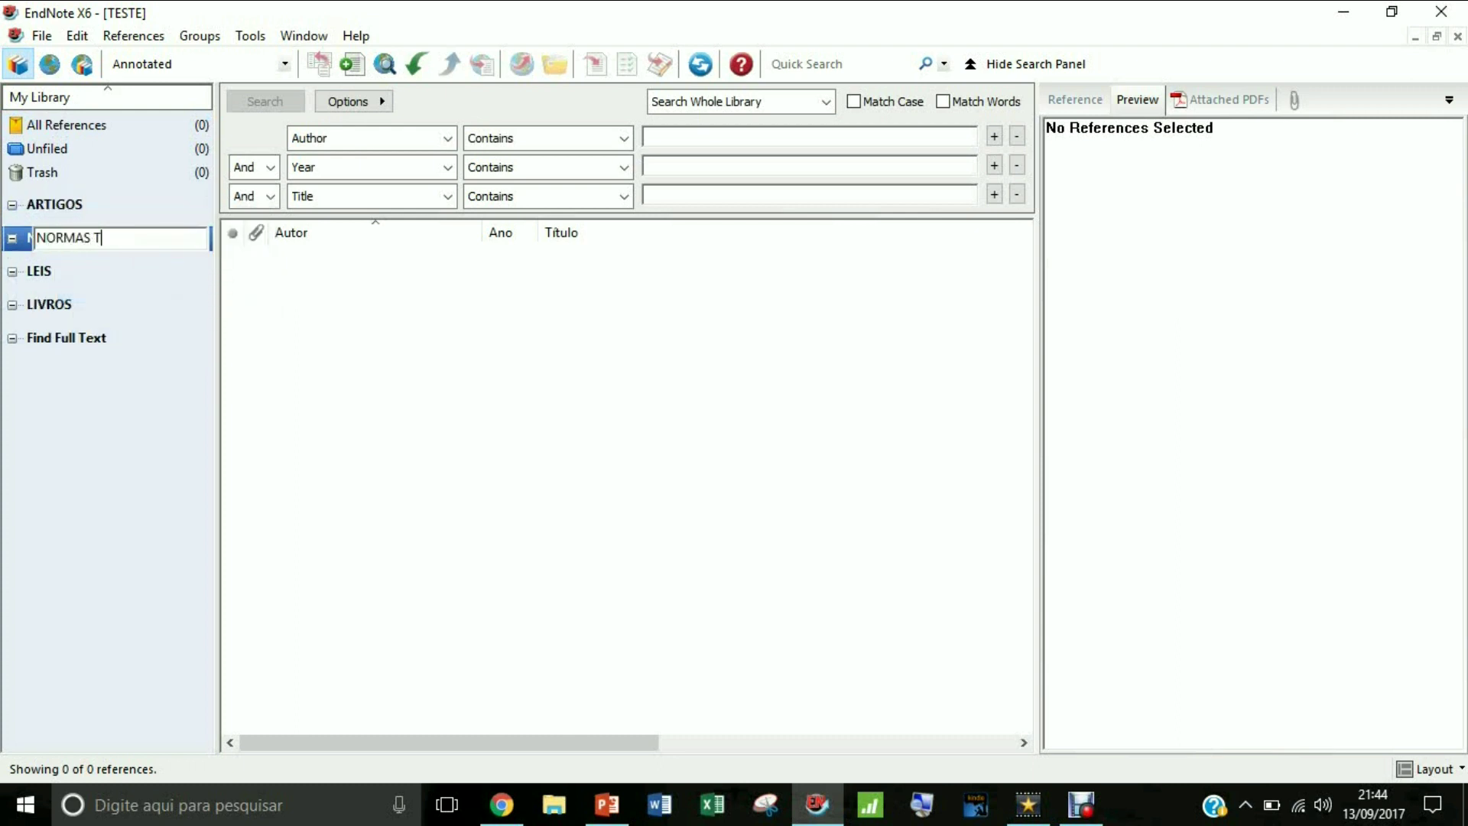
text(ÉCNICAS)
key(Return)
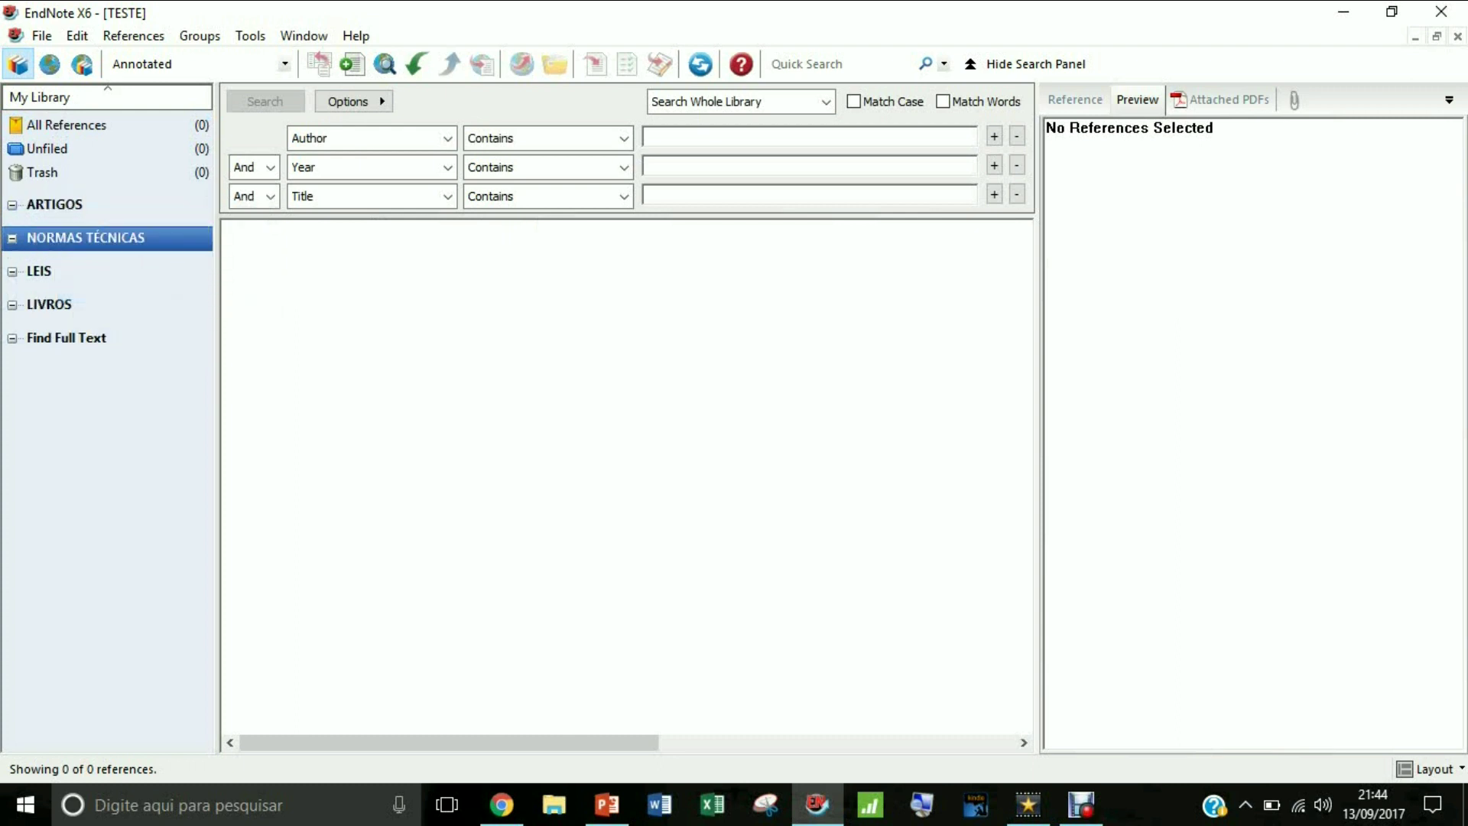
Create a group set named TESES in the library.
right_click(45, 204)
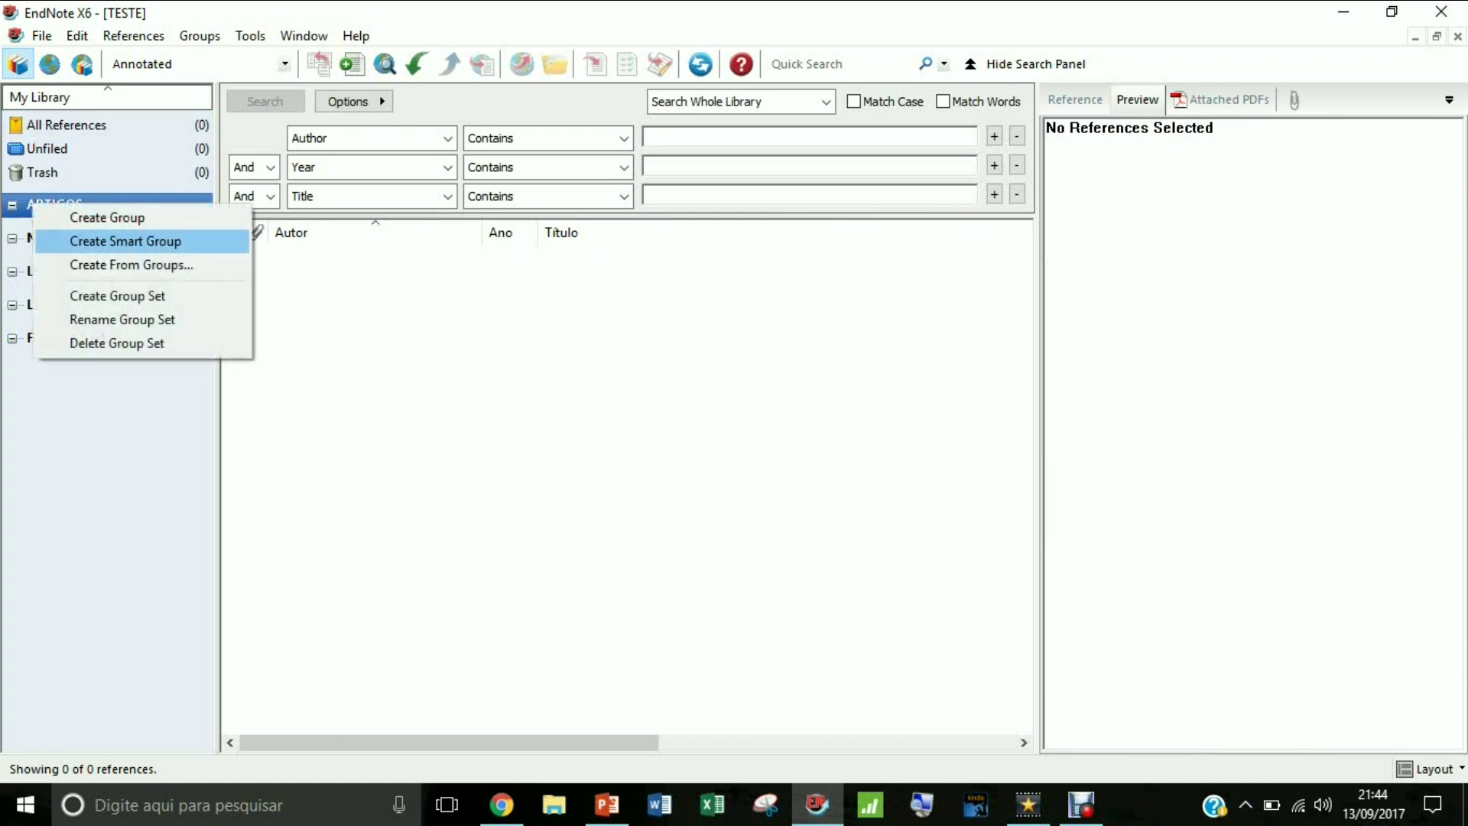
click(84, 295)
text(TE)
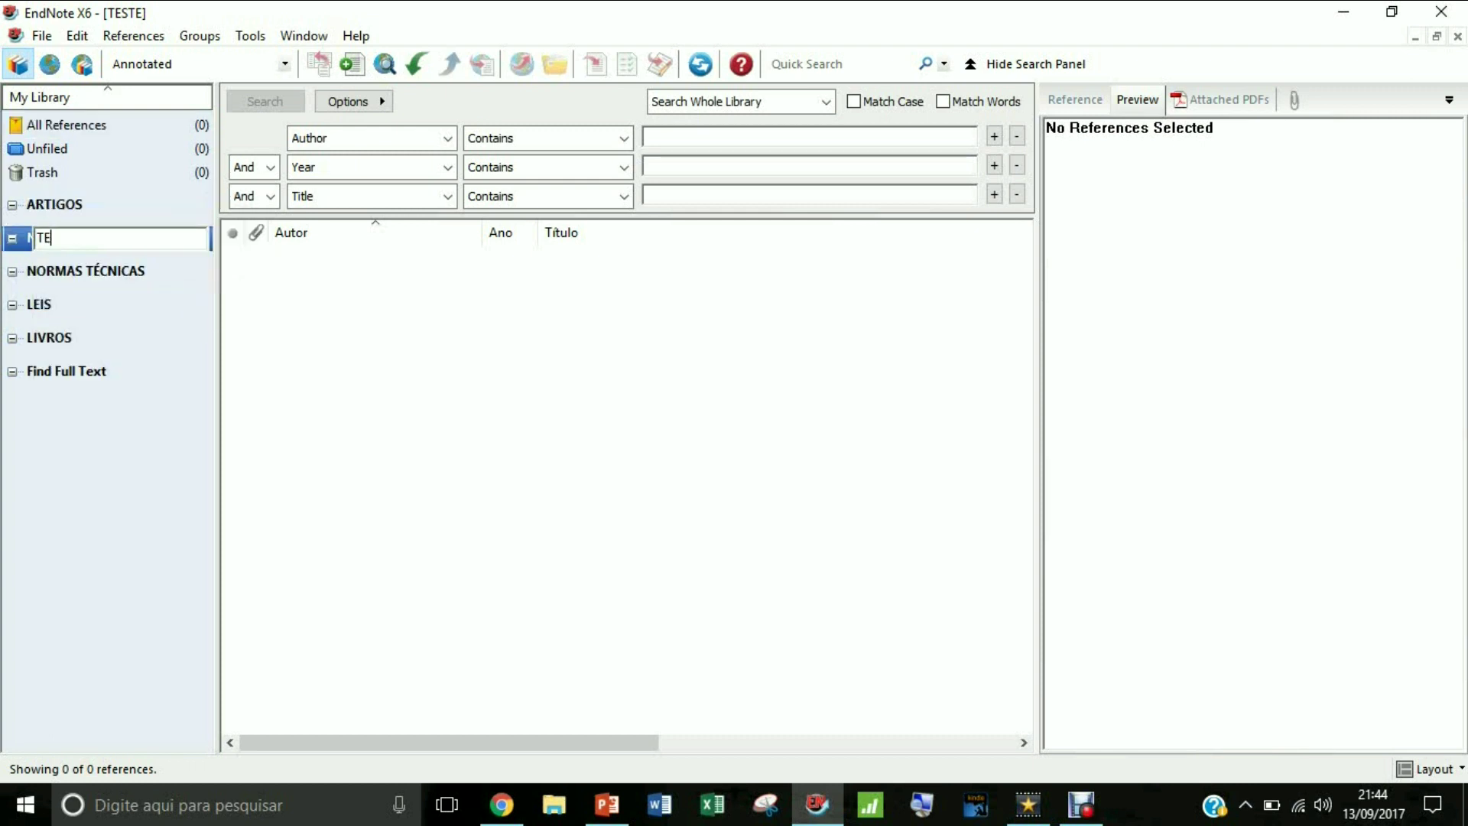
text(SES)
key(Return)
Create a group set named OUTROS MATERIAIS in the library.
right_click(66, 205)
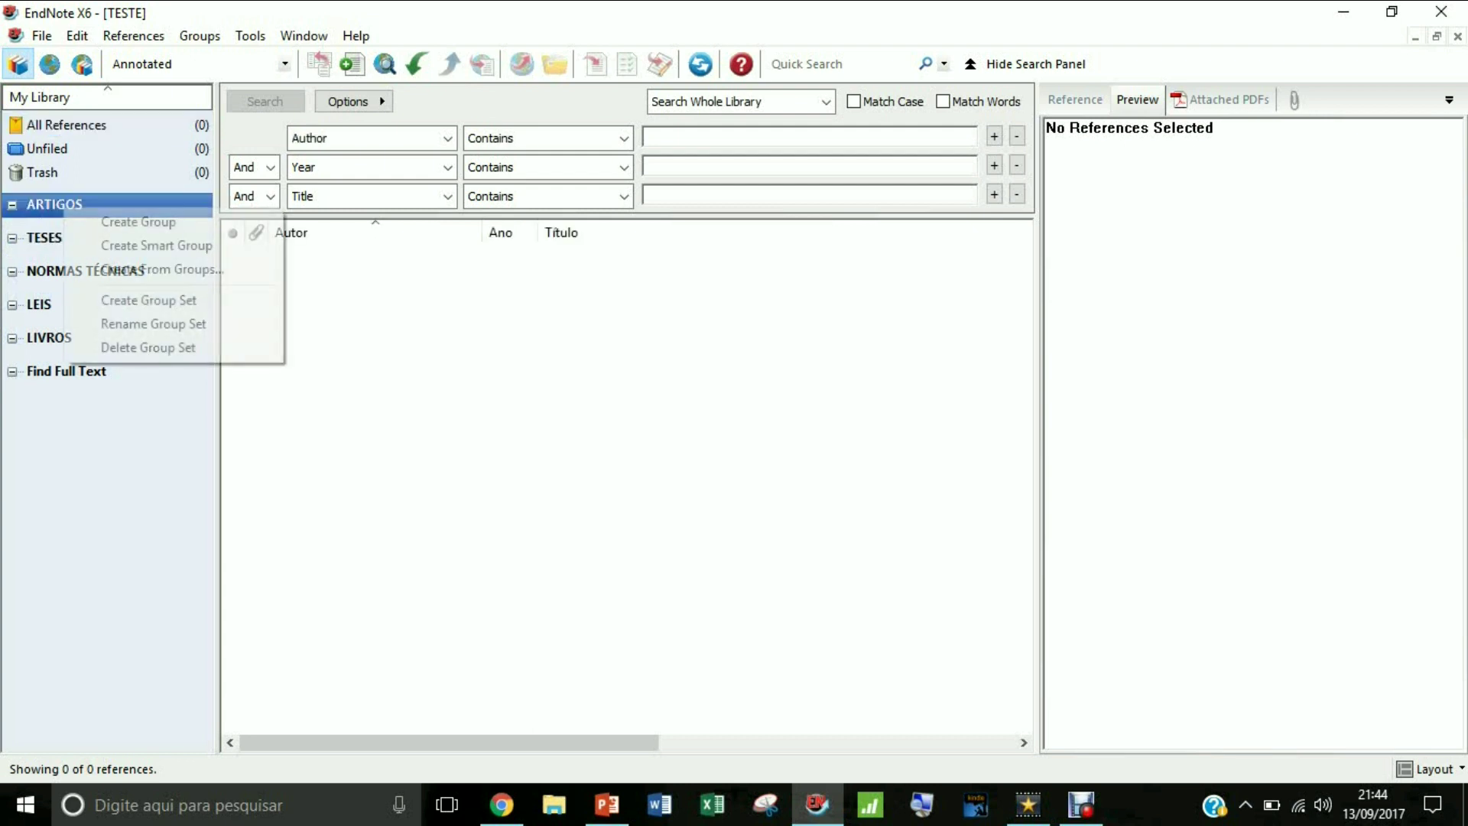
click(138, 300)
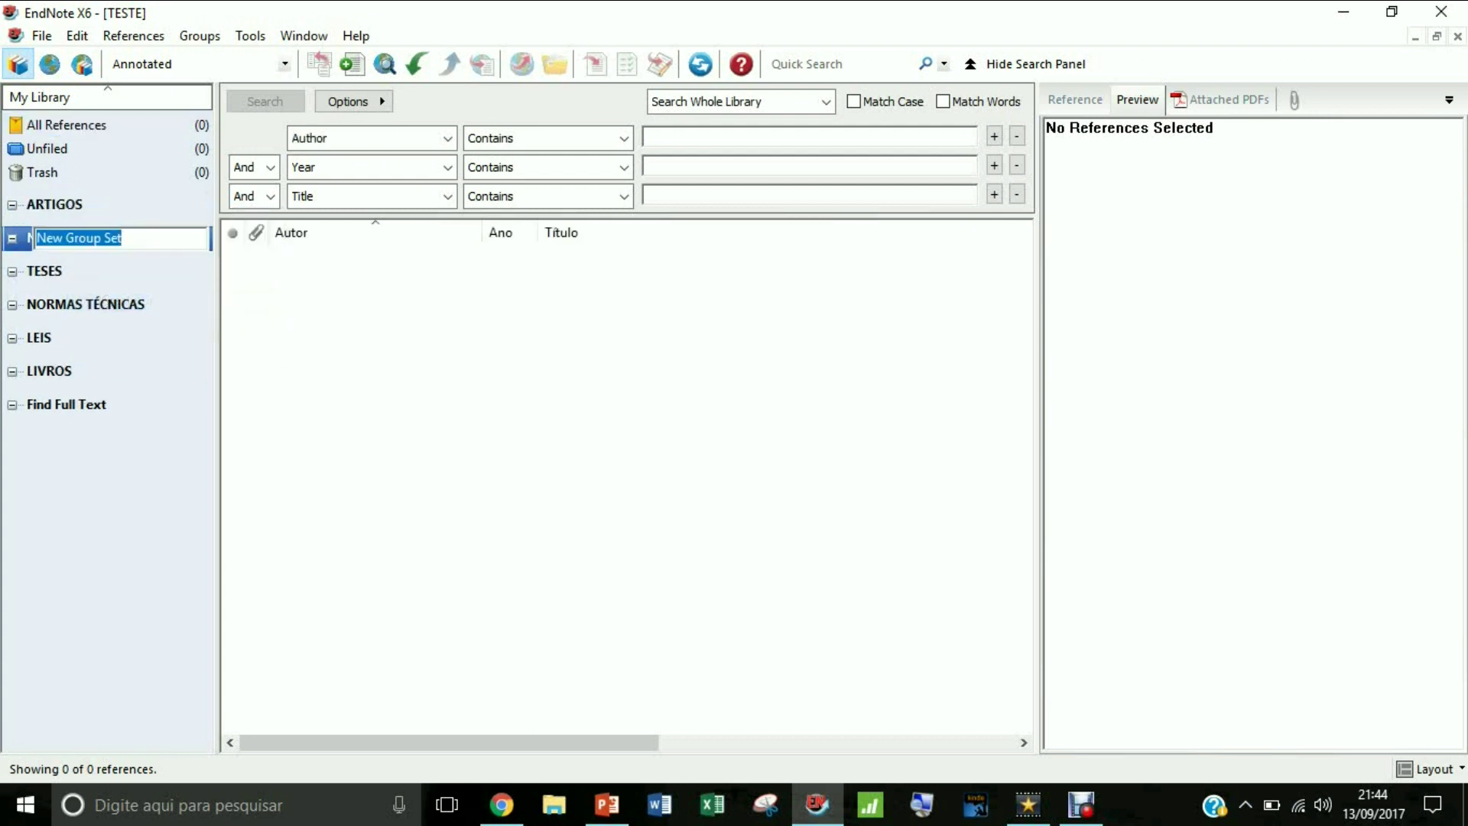
text(OUTRS)
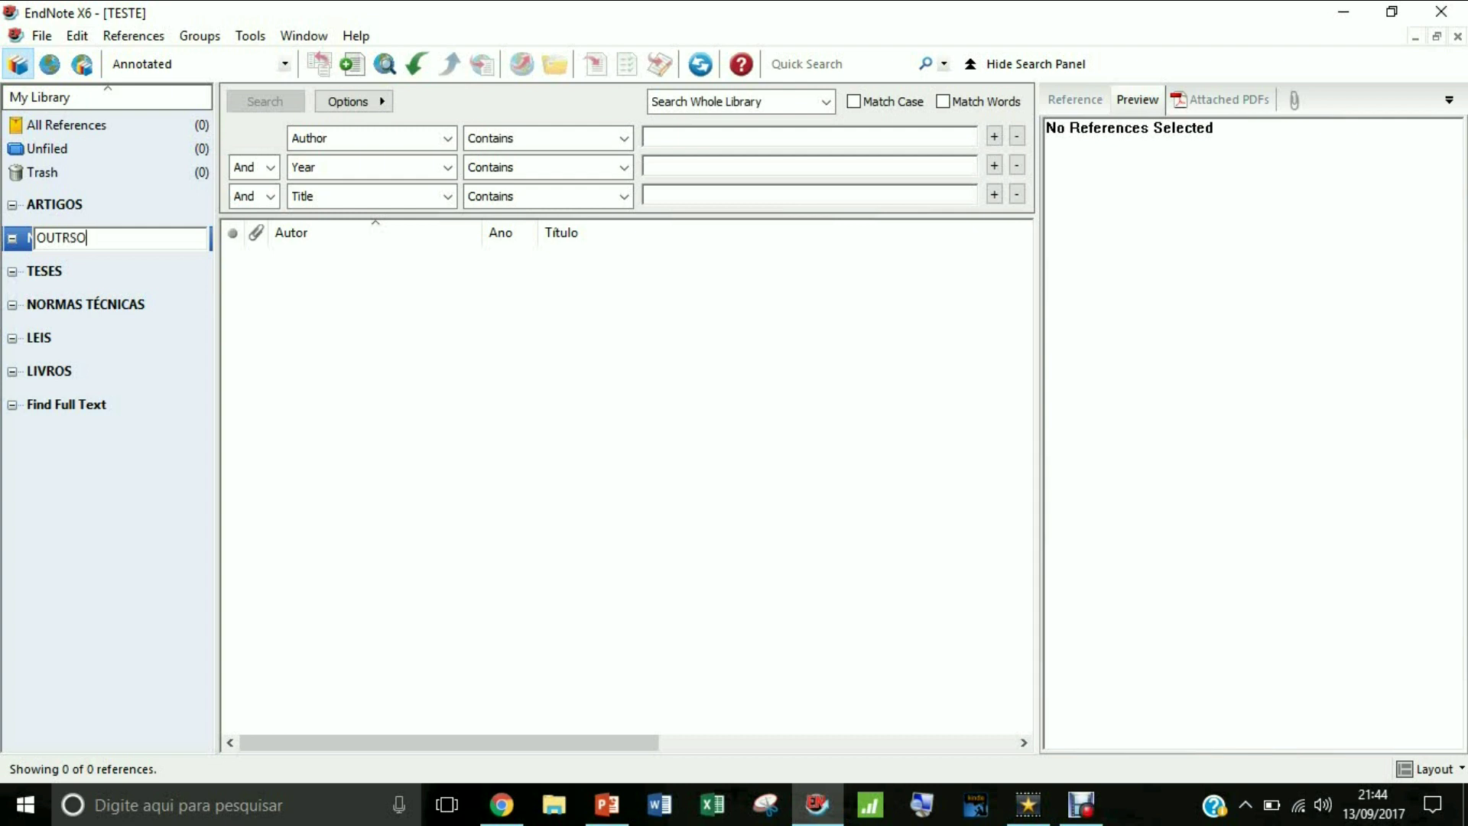
key(BackSpace)
text(OS MATERIAIS)
key(Return)
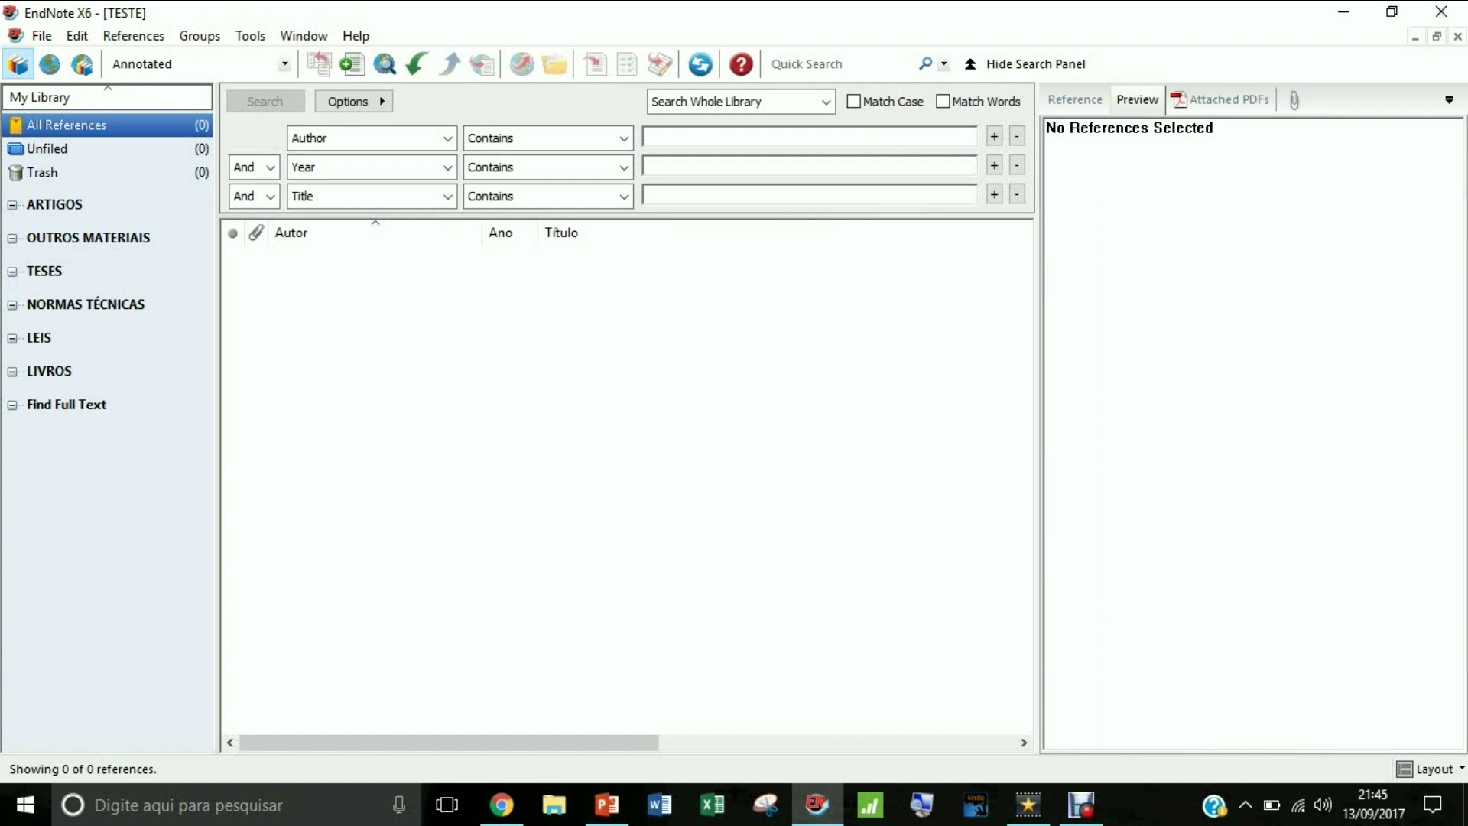
Create a group named 1 SCOPUS inside the ARTIGOS group set.
right_click(69, 205)
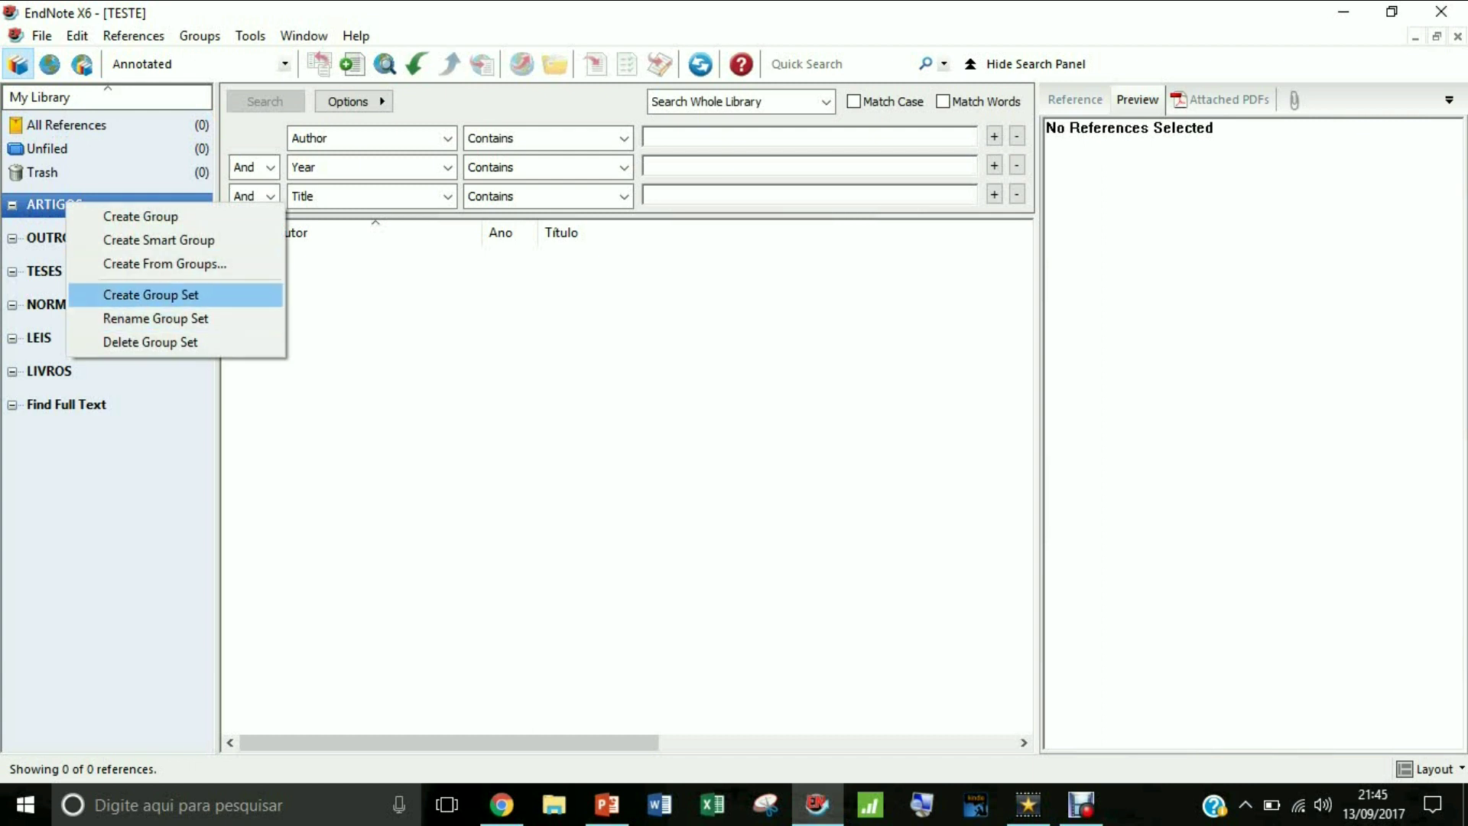
key(Up)
key(Up)
key(Up)
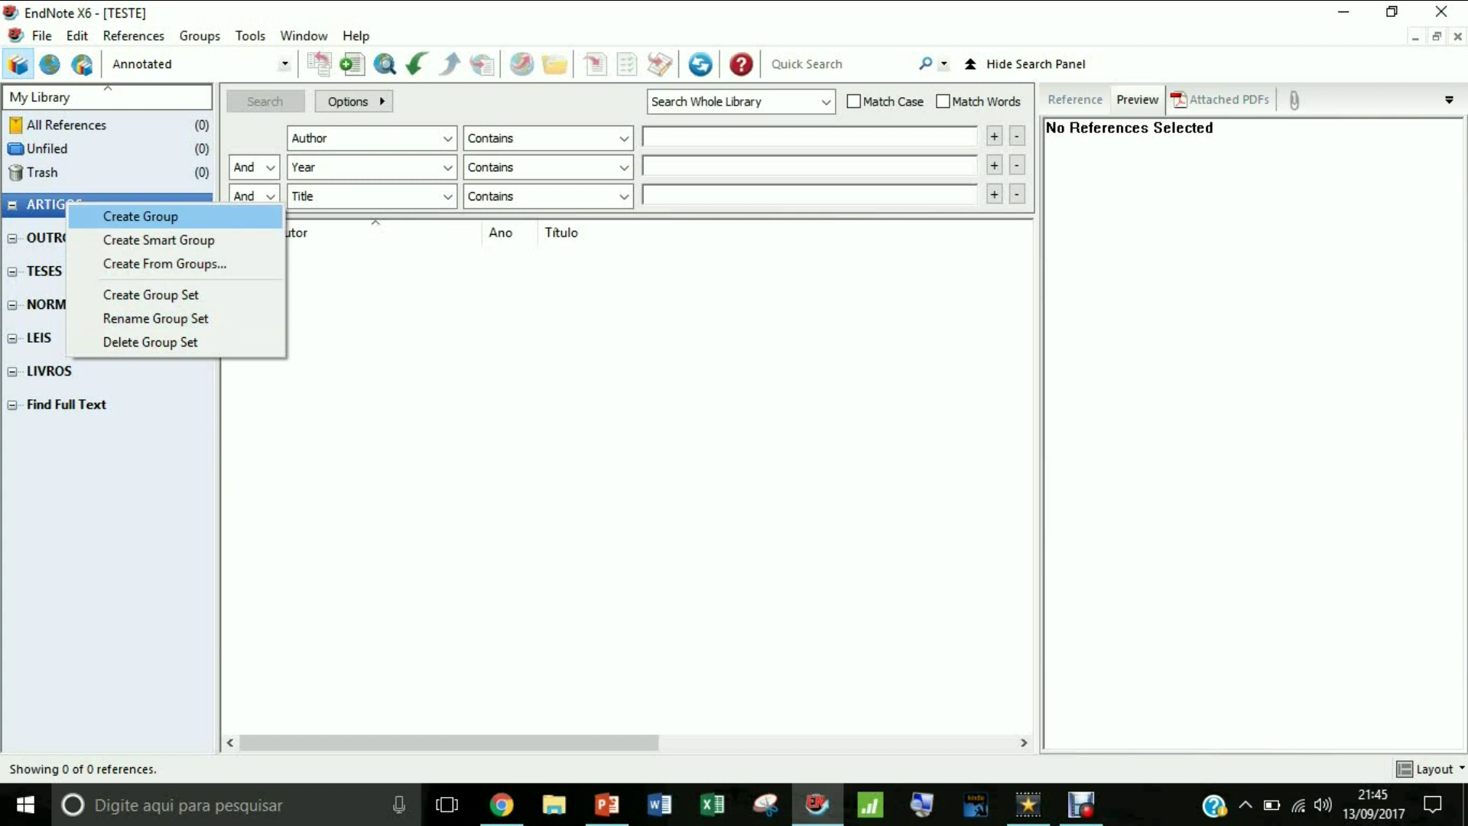
key(Return)
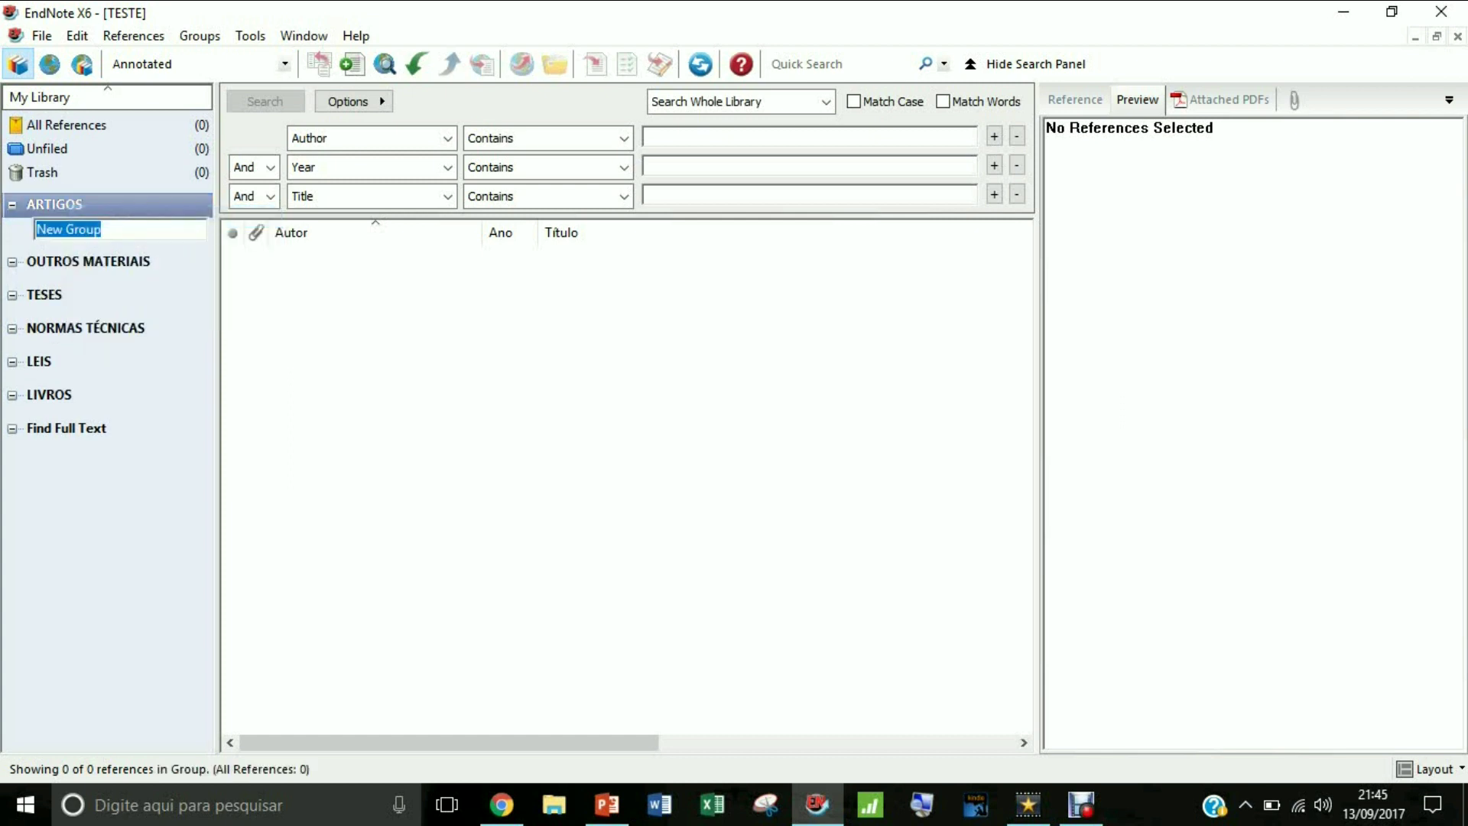
text(1 SCOPUS)
key(Return)
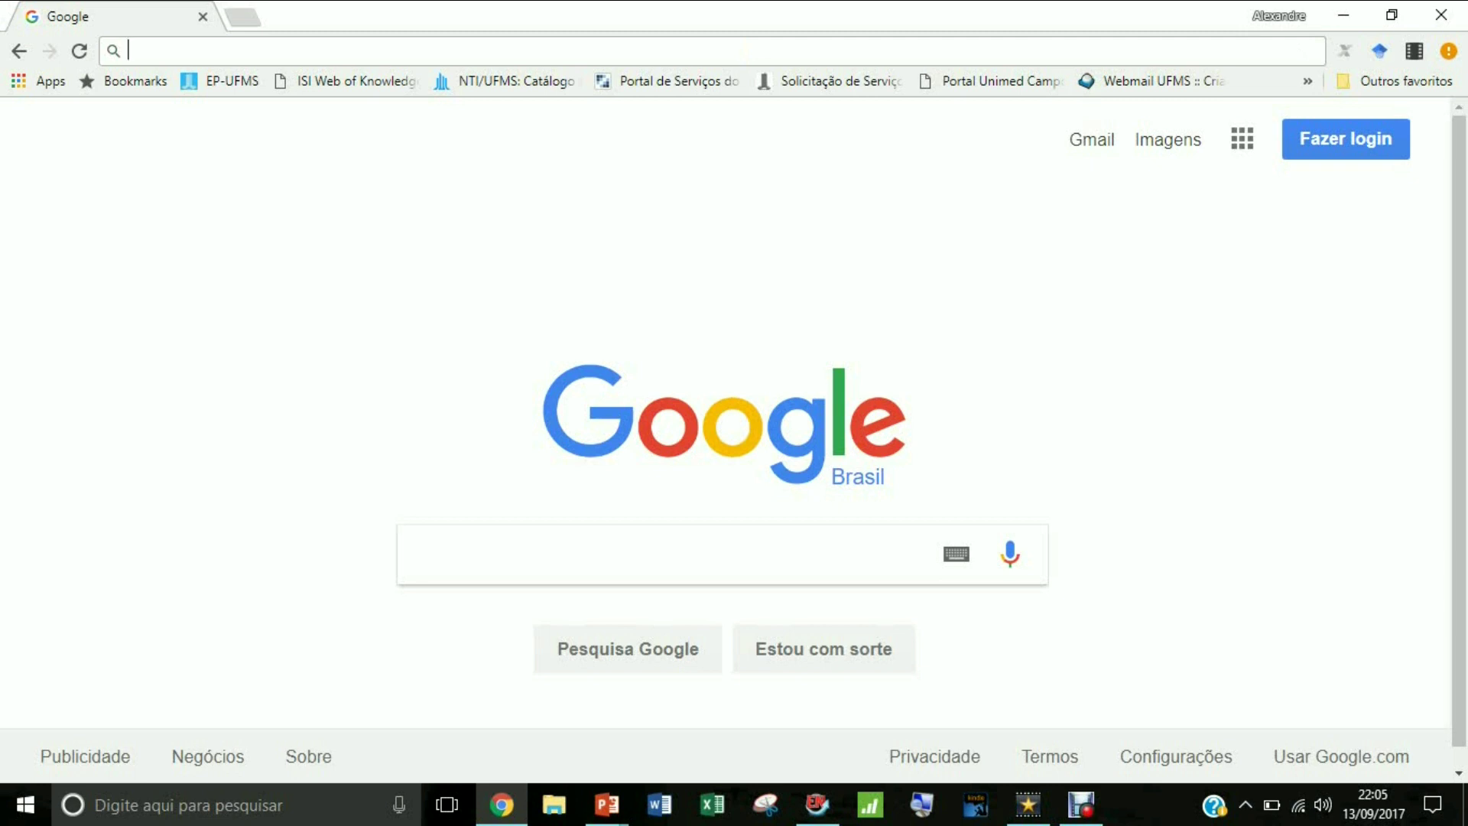
Open scopus.com in the Chrome web browser.
text(scop)
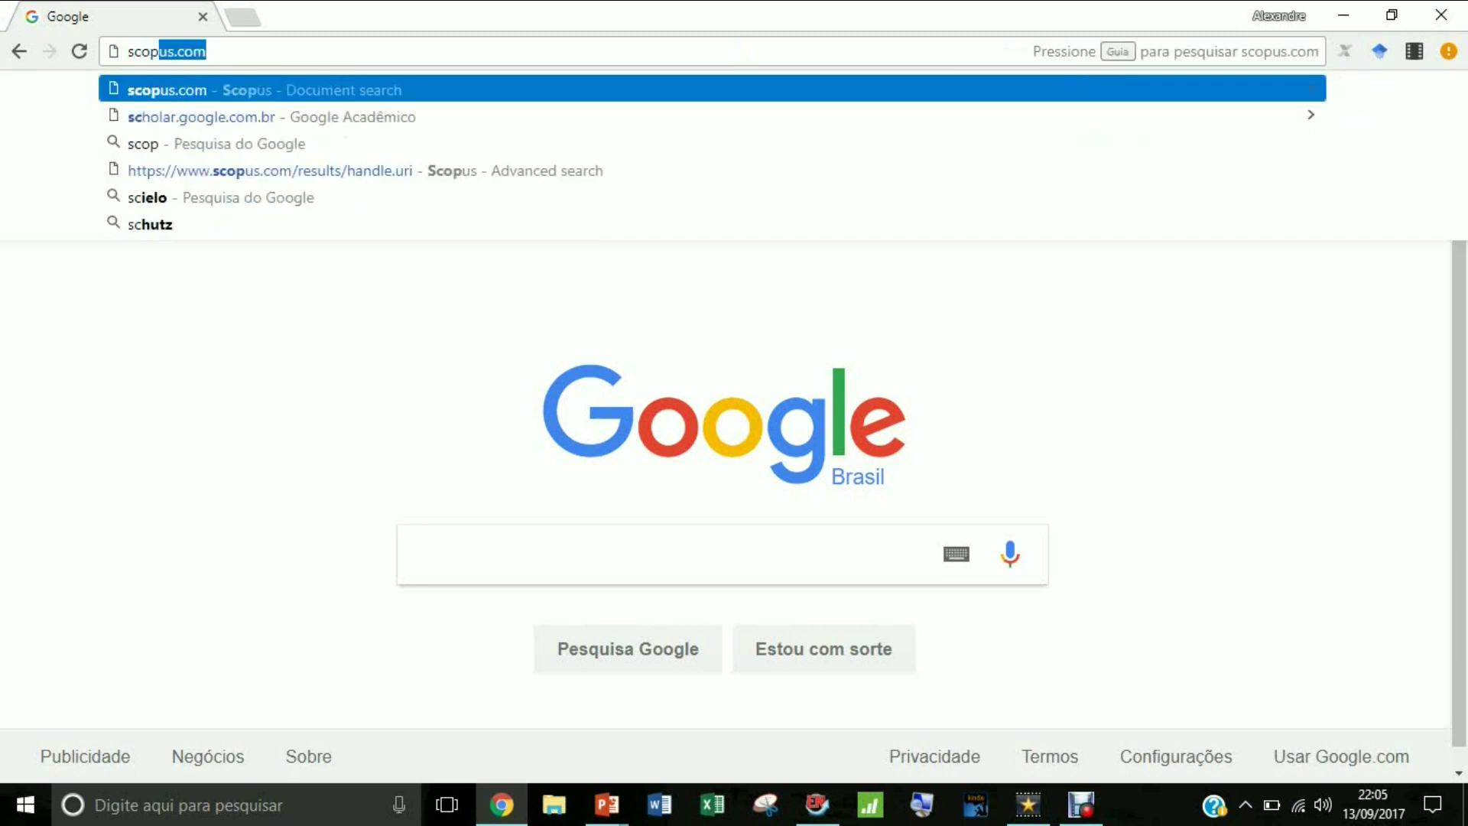
text(us.com)
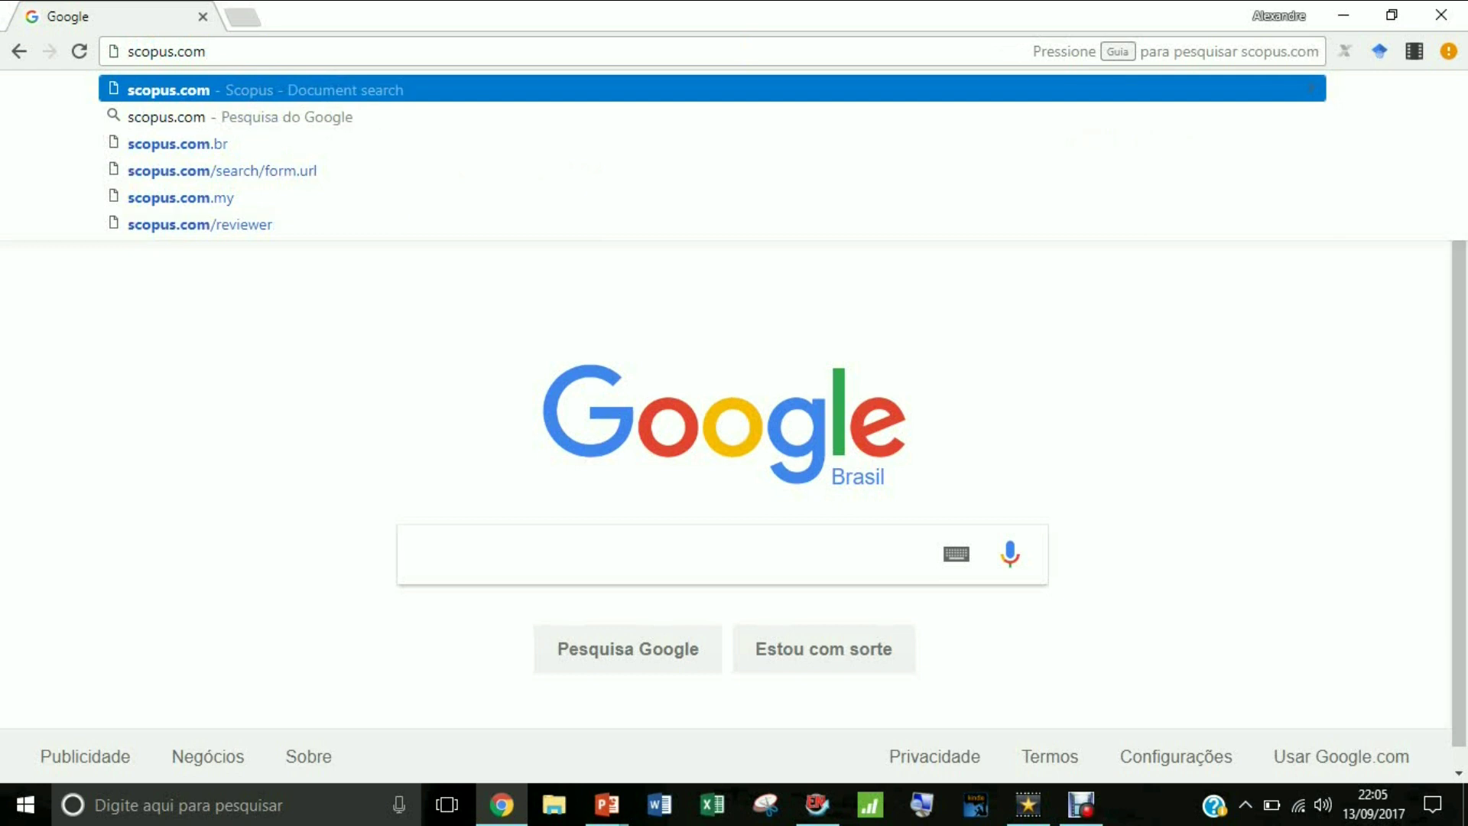
key(Return)
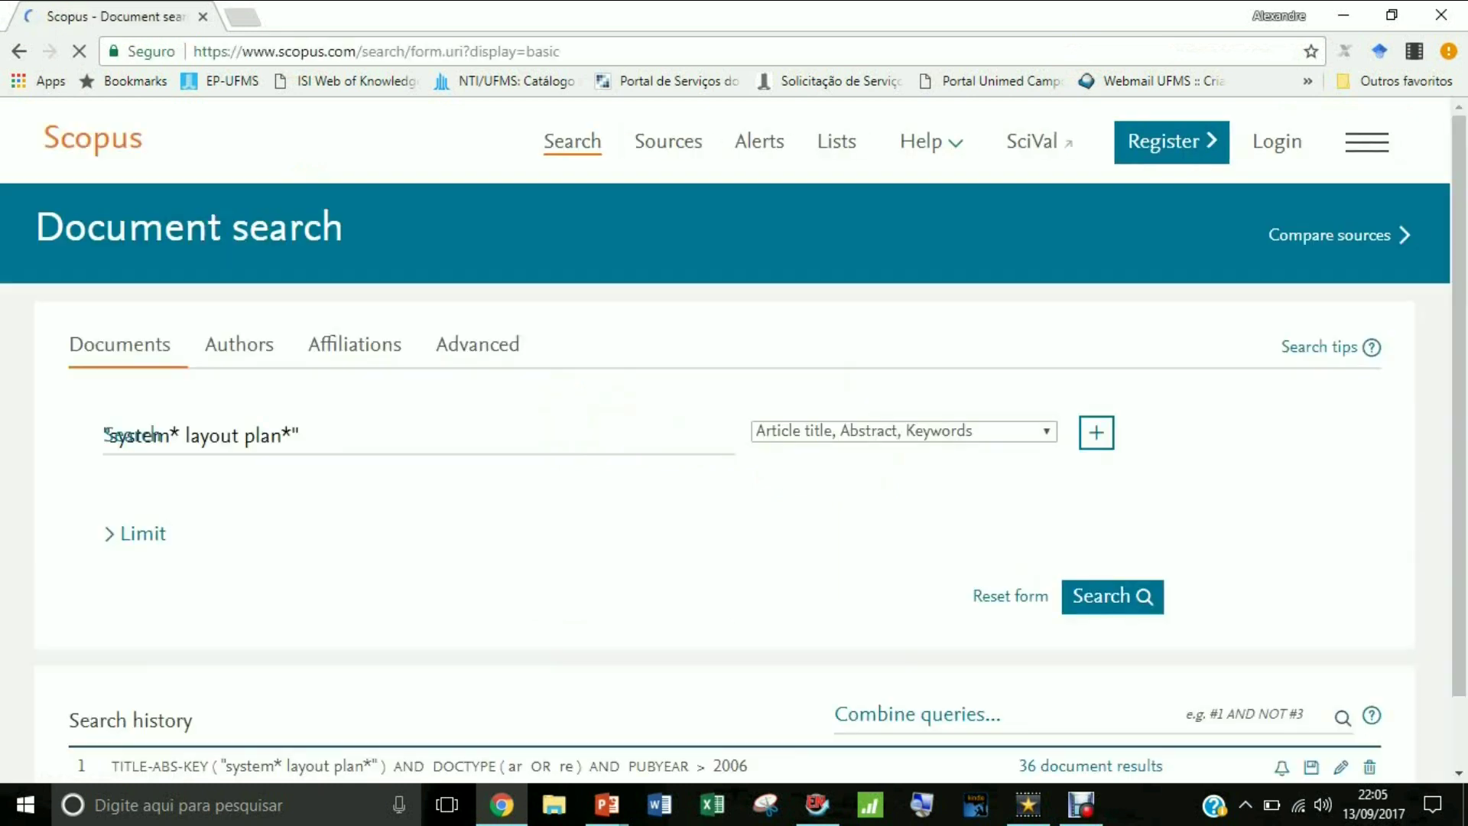
Replace the search text with (“performance evaluation” OR “performance measure*” OR “performance appraisal”) AND (pedagogic* OR educat*) AND (universit* OR college OR “higher education”).
drag(300, 436, 104, 436)
key(BackSpace)
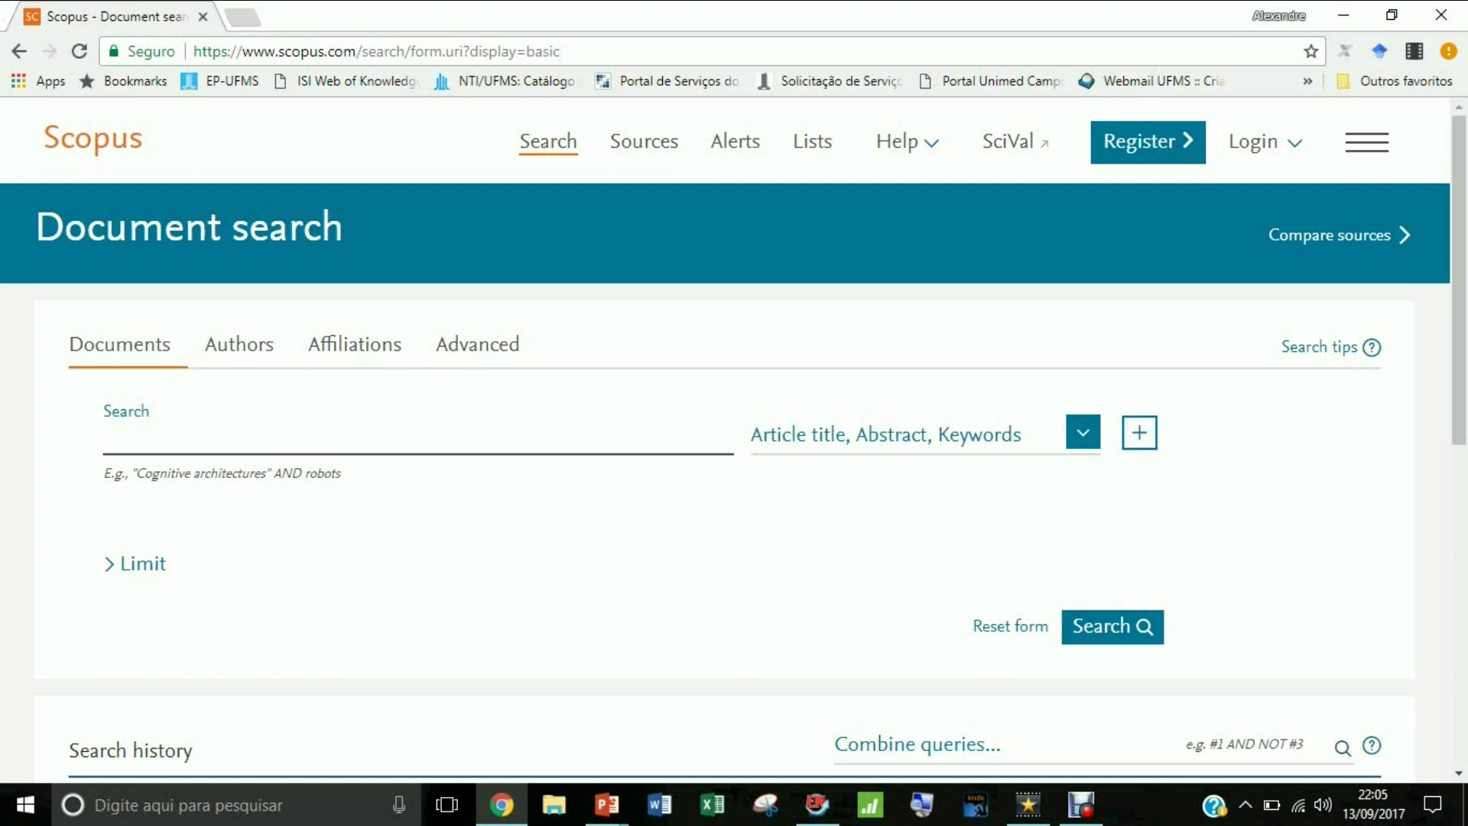
key(ctrl+v)
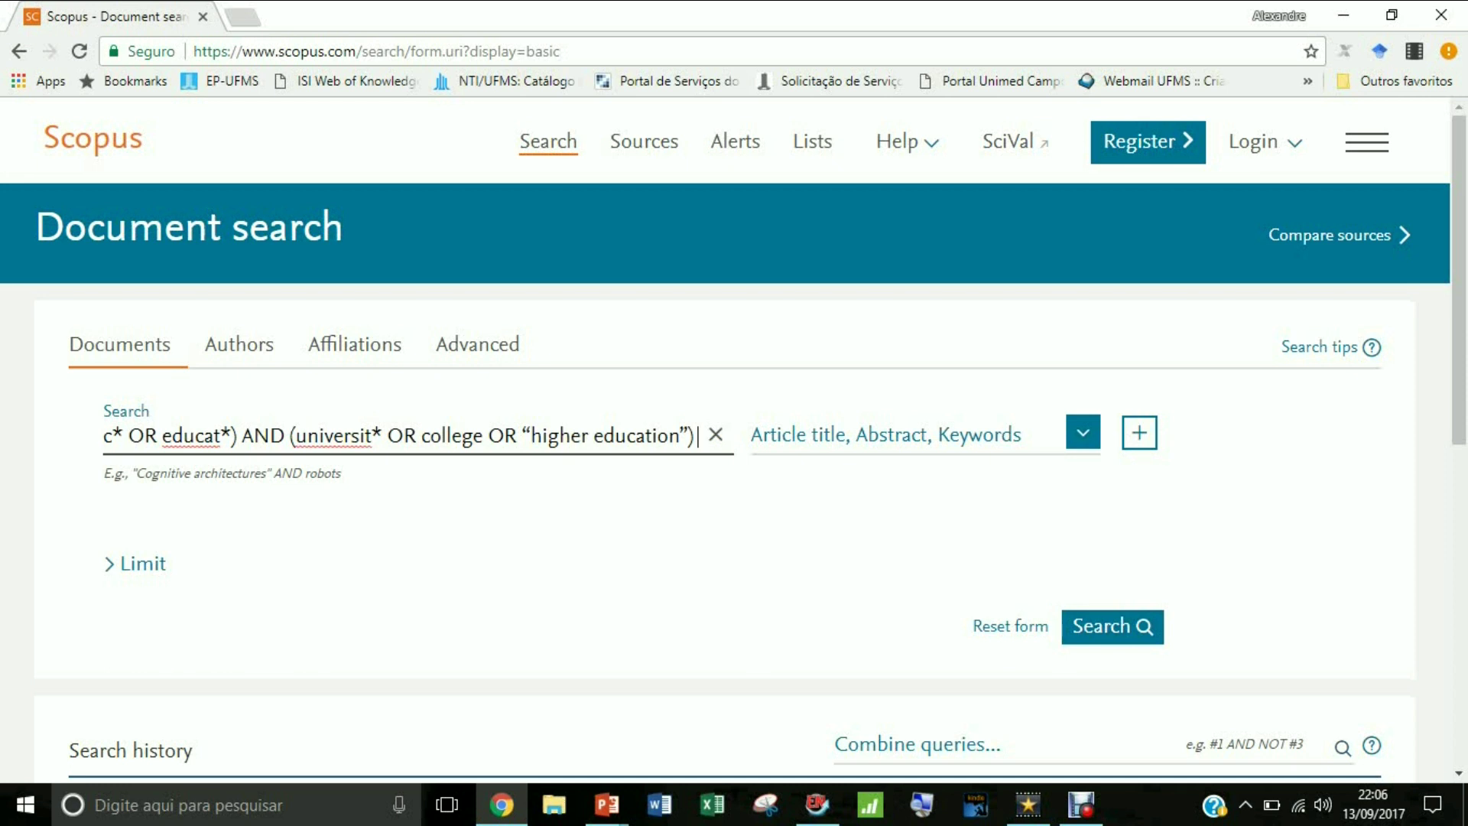
Read through the whole document search query from its beginning to its end, checking the terms and Boolean operators.
key(Home)
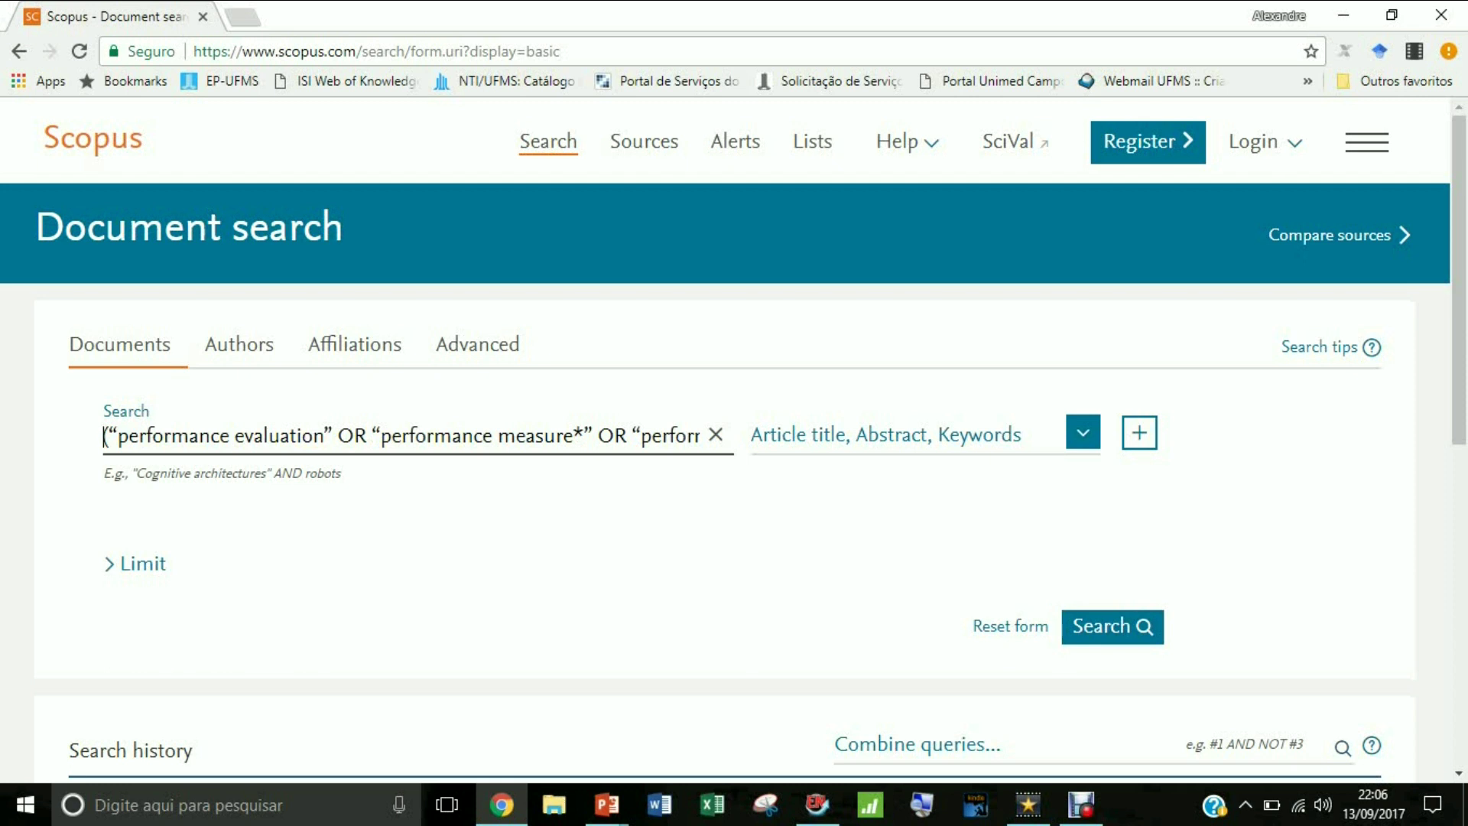
click(229, 436)
click(332, 437)
key(Right)
key(Right)
key(Right)
key(Right)
key(Right)
key(Right)
key(Right)
key(Right)
key(Right)
key(Right)
key(Right)
key(Right)
key(Right)
key(Right)
key(Right)
key(Right)
key(Right)
key(Right)
key(Right)
key(Right)
key(Right)
key(Right)
key(Right)
key(Right)
key(Right)
key(Right)
key(Right)
key(Right)
key(Right)
key(Right)
key(Right)
key(Right)
key(Right)
key(Right)
key(Right)
key(Right)
key(Right)
key(Right)
key(Right)
key(Right)
key(Right)
key(Right)
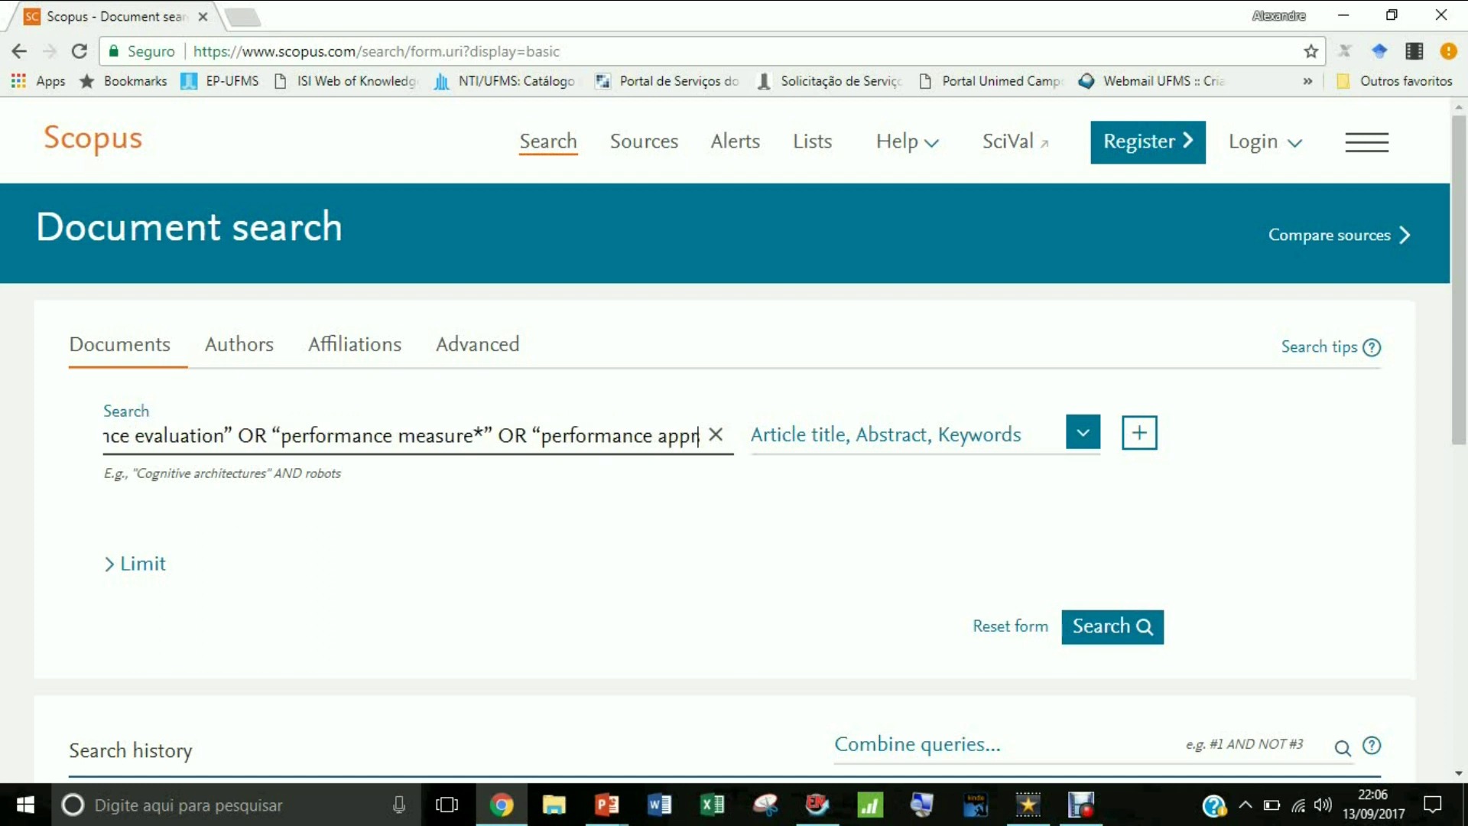
key(Right)
key(Right)
key(Right)
key(Right)
key(Right)
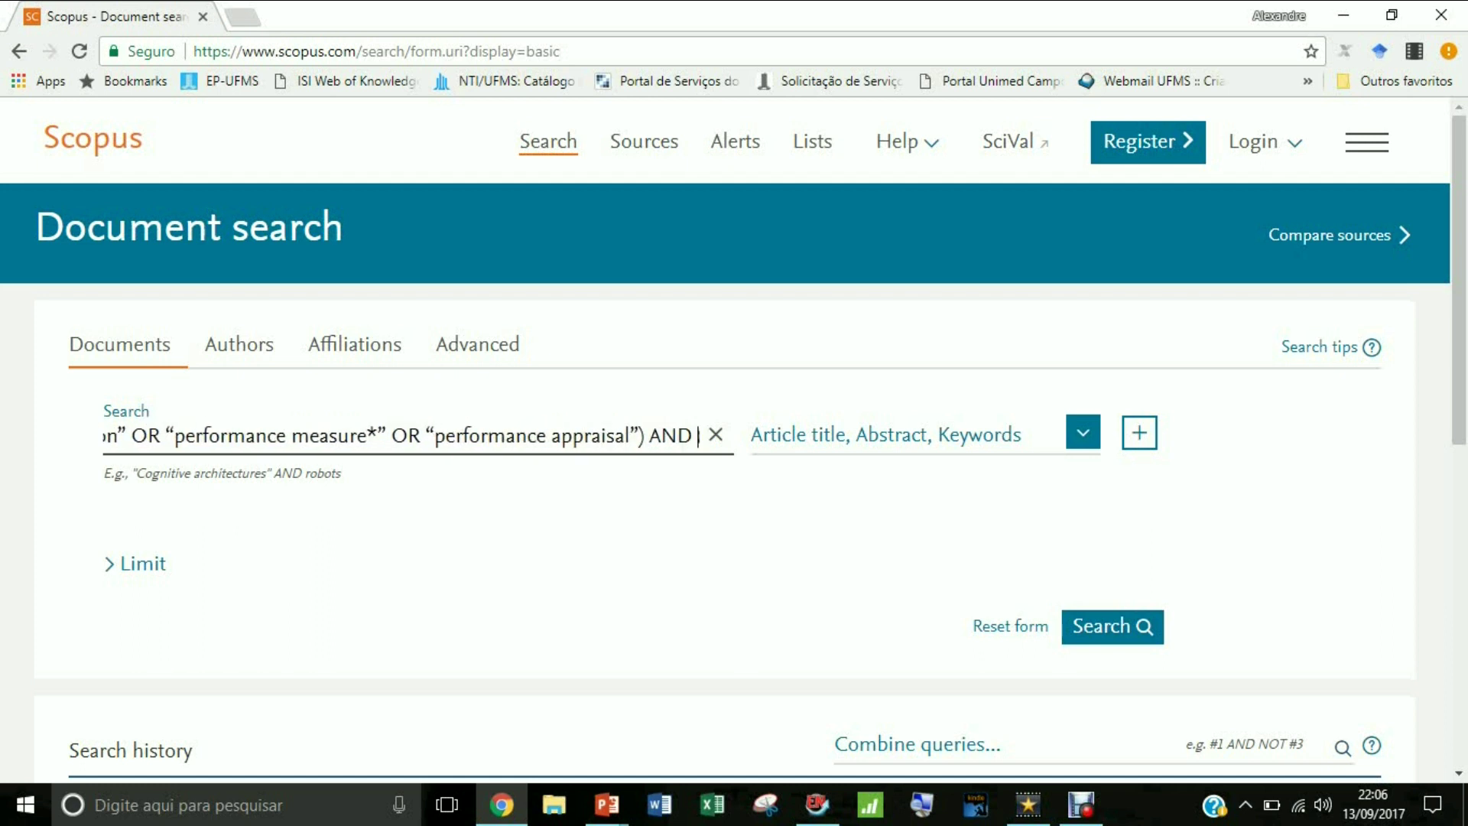
key(Right)
key(Right)
key(Right)
key(Right)
key(Right)
key(Right)
key(Right)
key(Right)
key(Right)
key(Right)
key(Right)
key(Right)
key(Right)
key(Right)
key(Right)
key(Right)
key(Right)
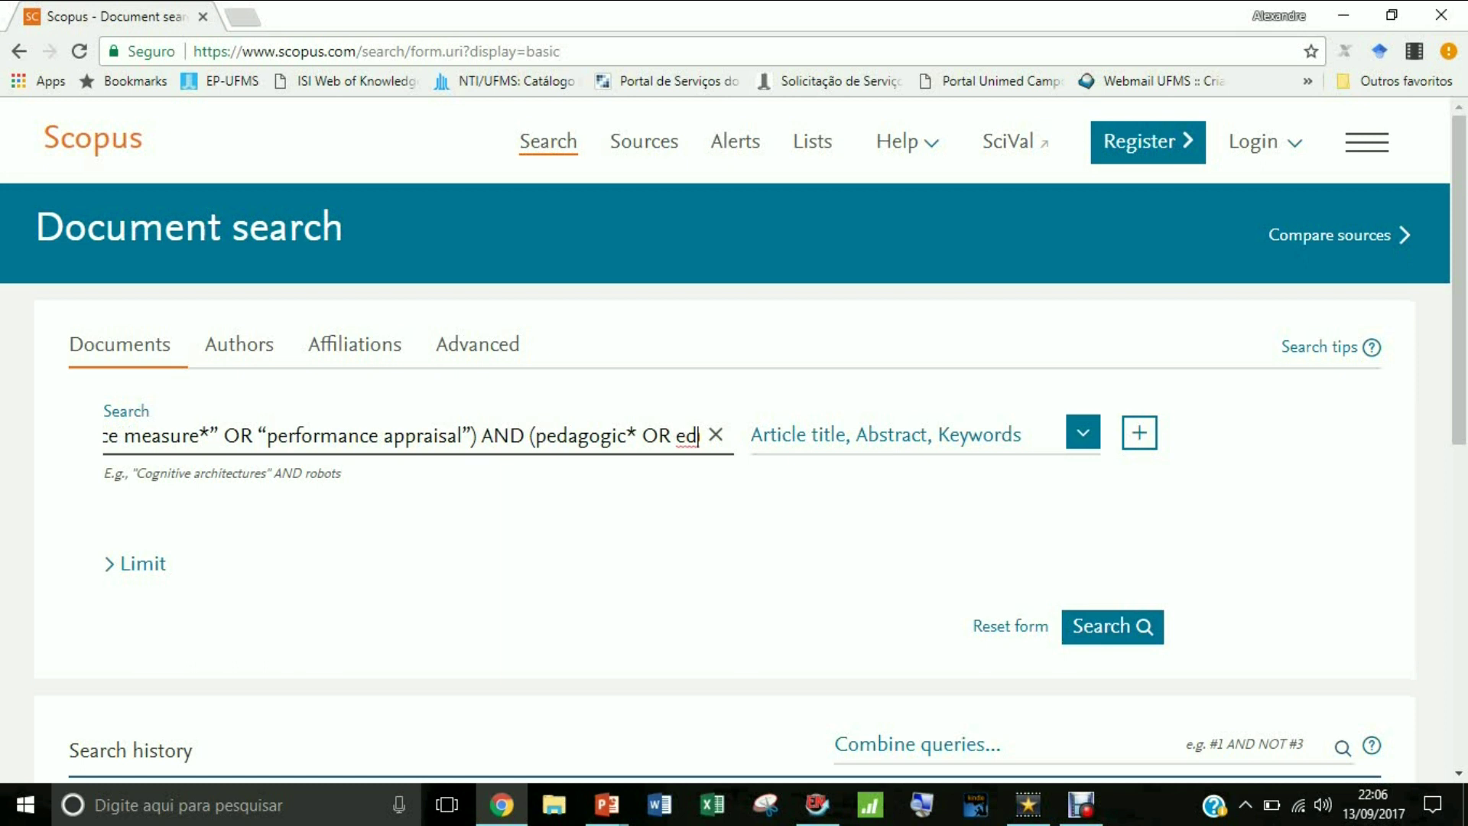
key(Right)
key(Right)
key(Right)
key(Right)
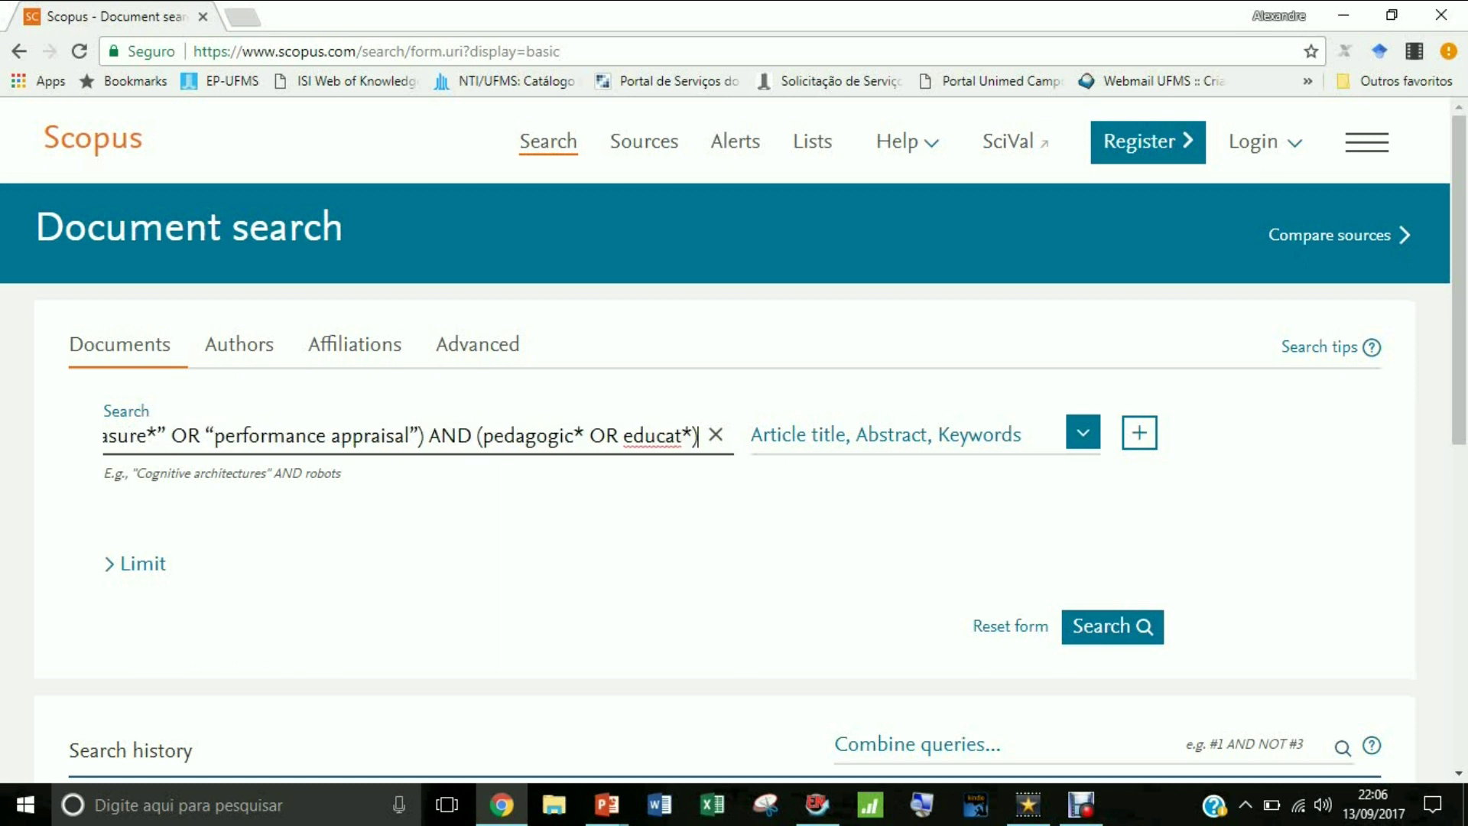
text(AND )
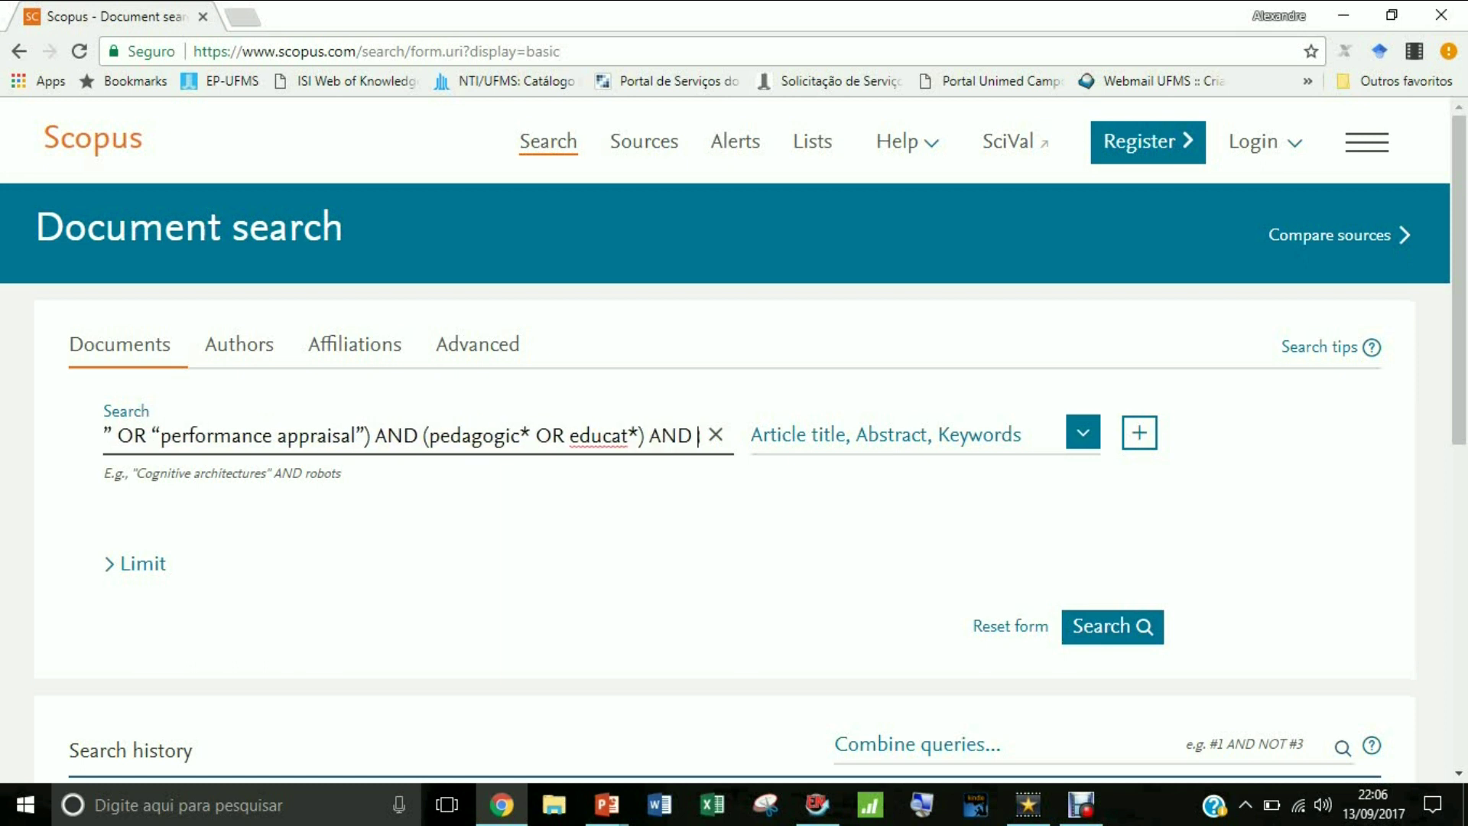
text((universit* OR college)
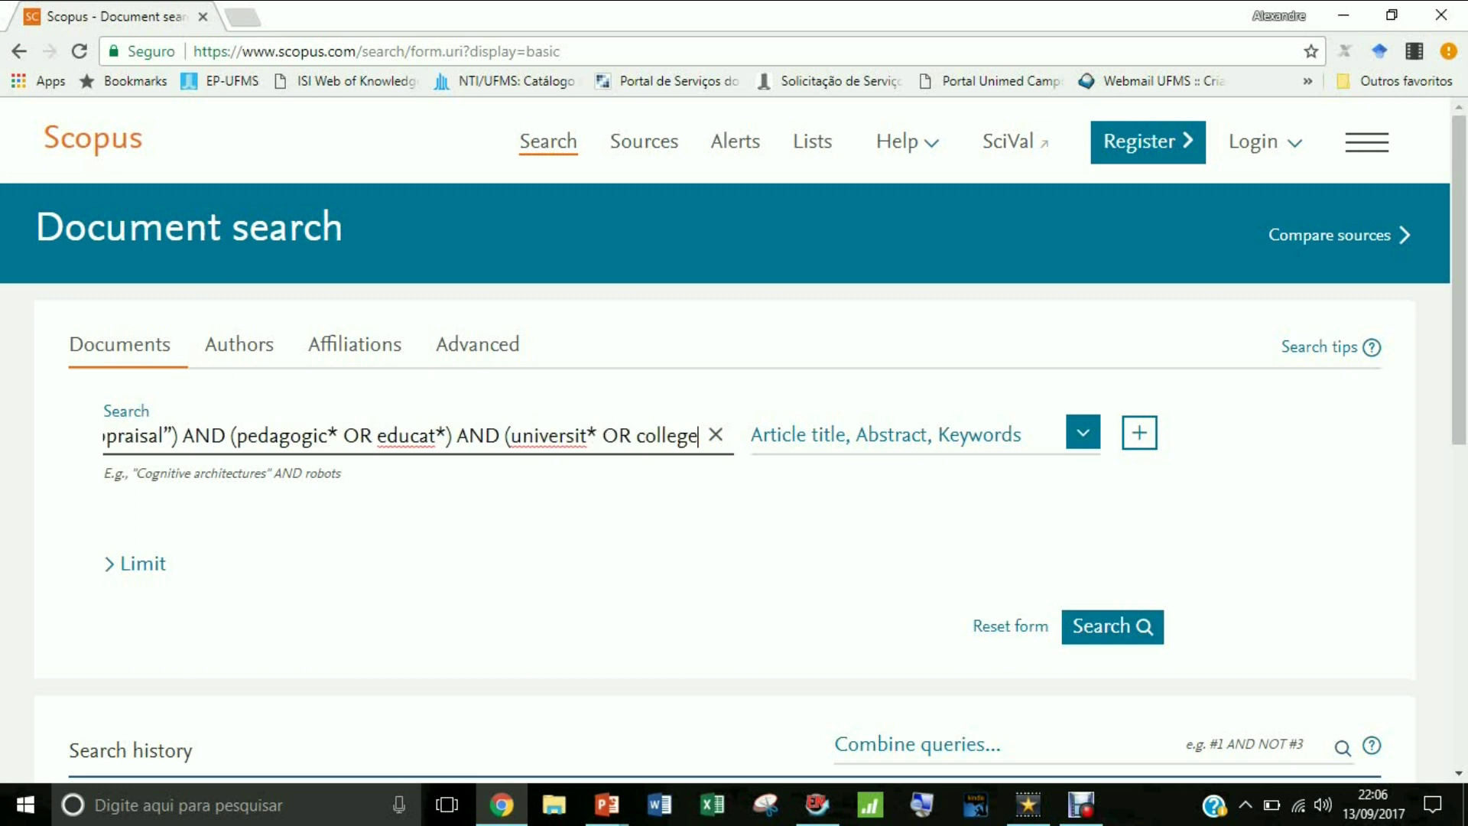
text( OR “higher education”))
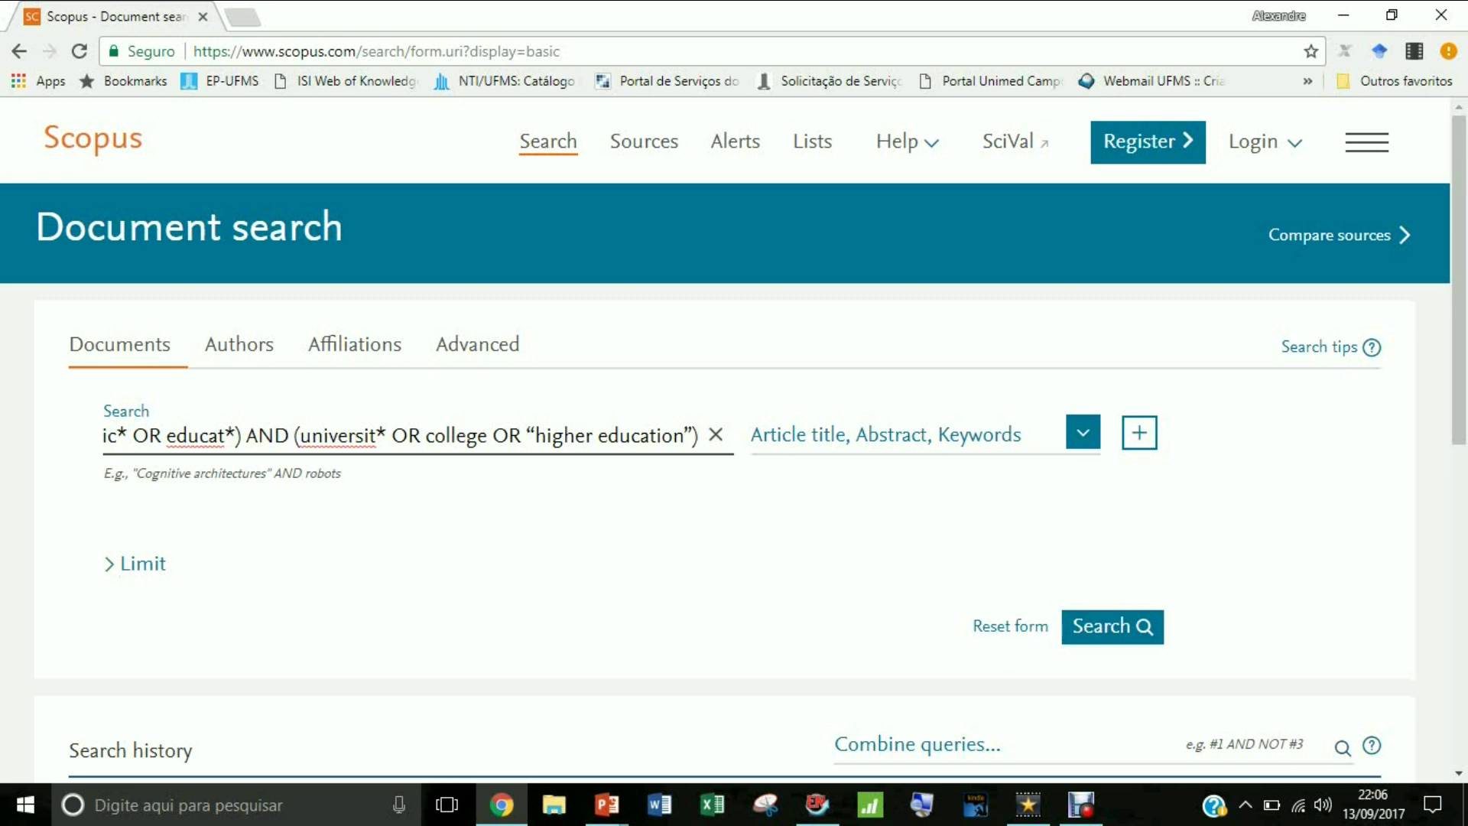
Set the document search to look in Article title, Abstract, Keywords.
key(Tab)
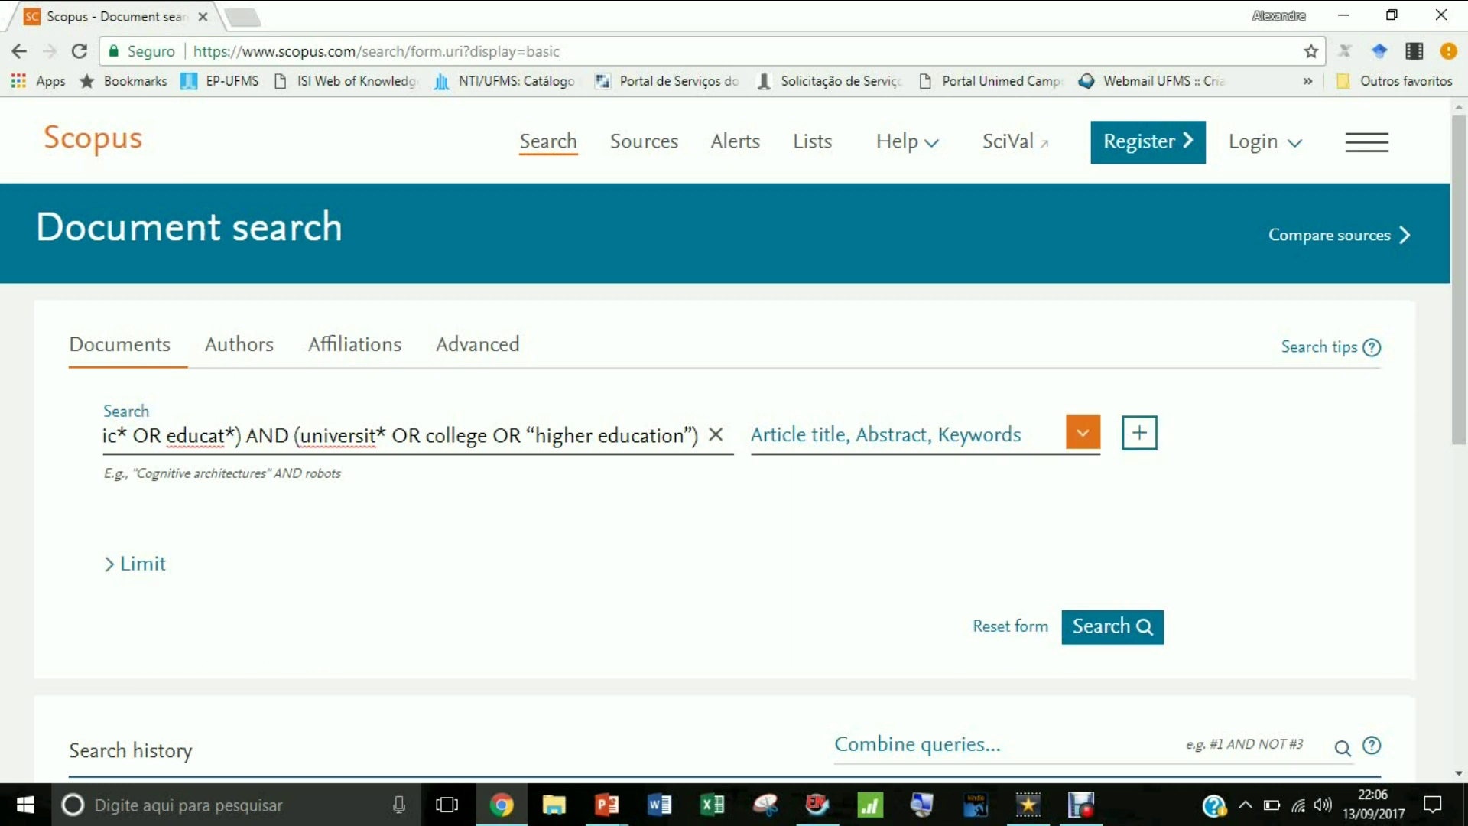
click(1083, 433)
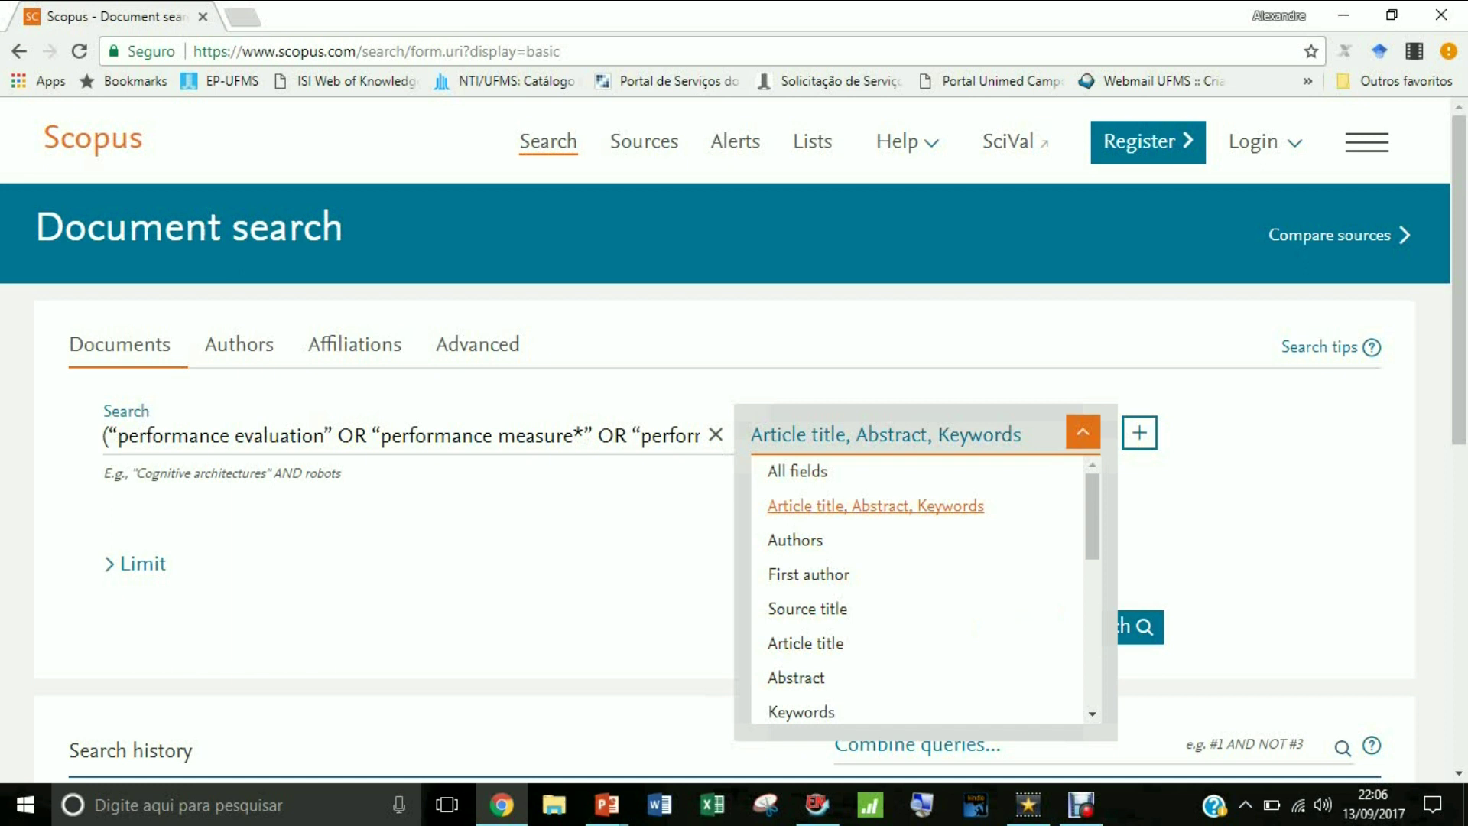
click(875, 506)
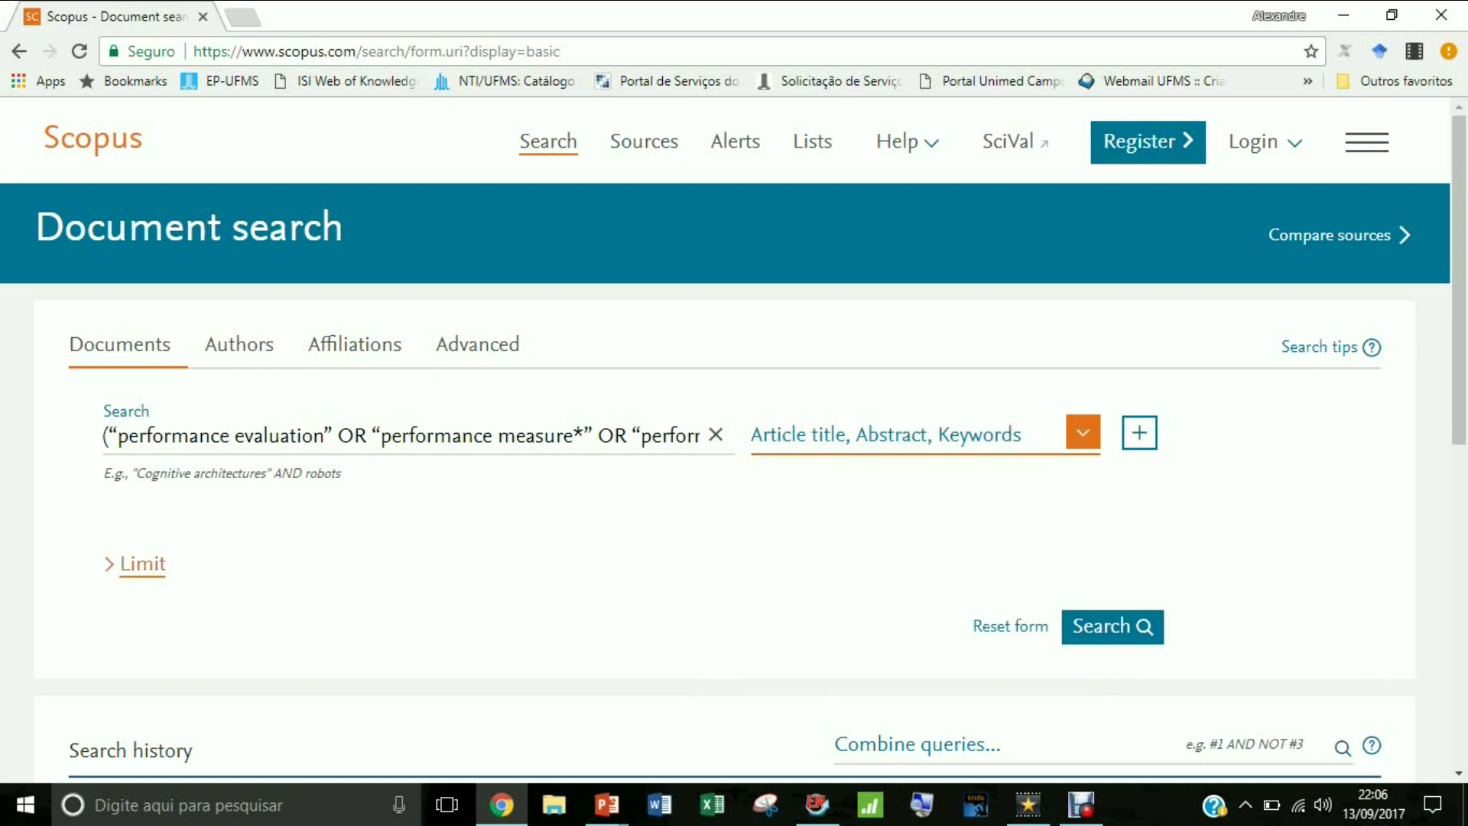
Expand the search limits, browse the start-year options and keep the publication date range from 2007 to Present.
click(142, 564)
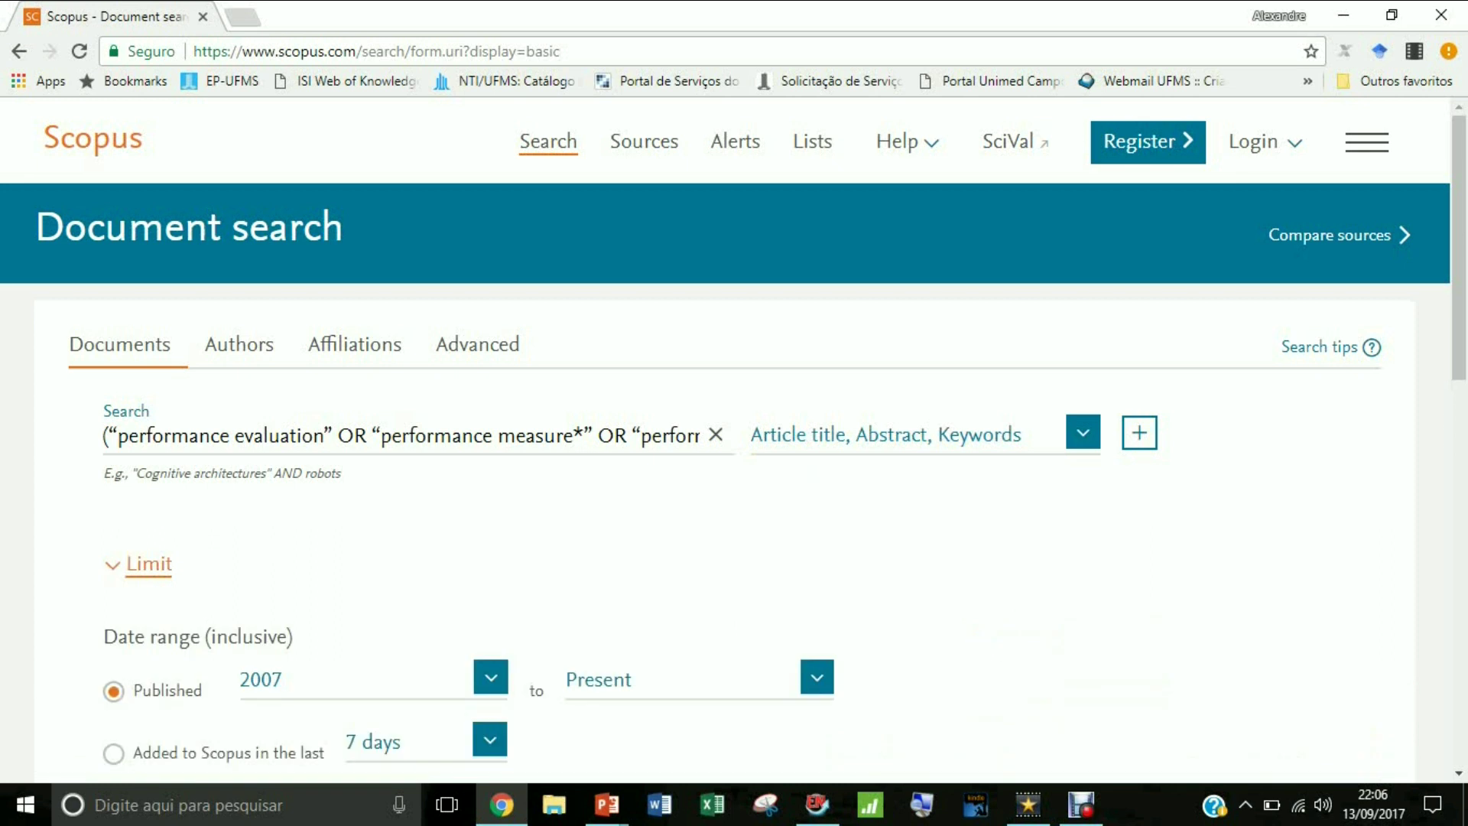
scroll(142, 564, down, 2)
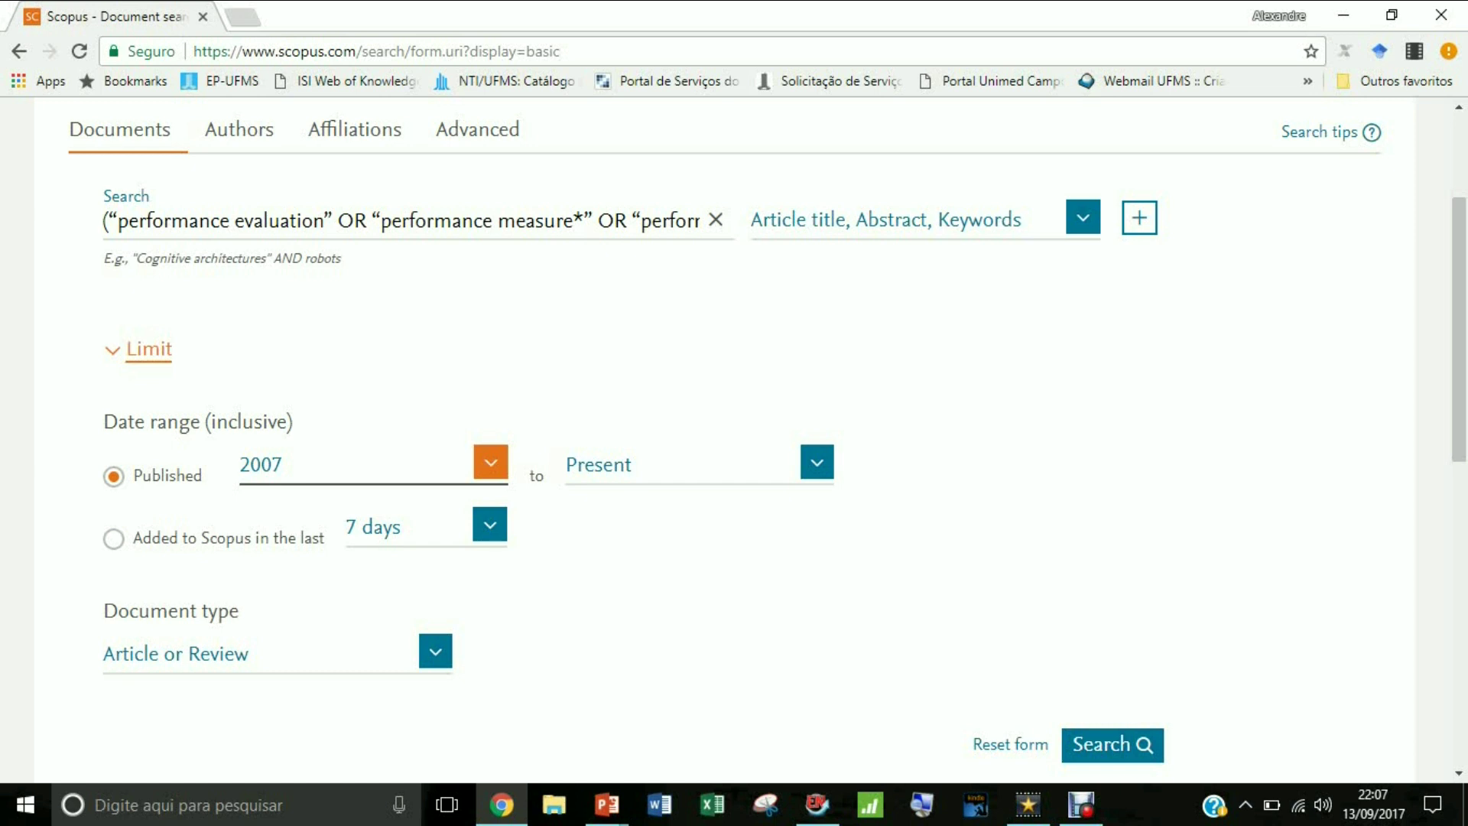
click(490, 462)
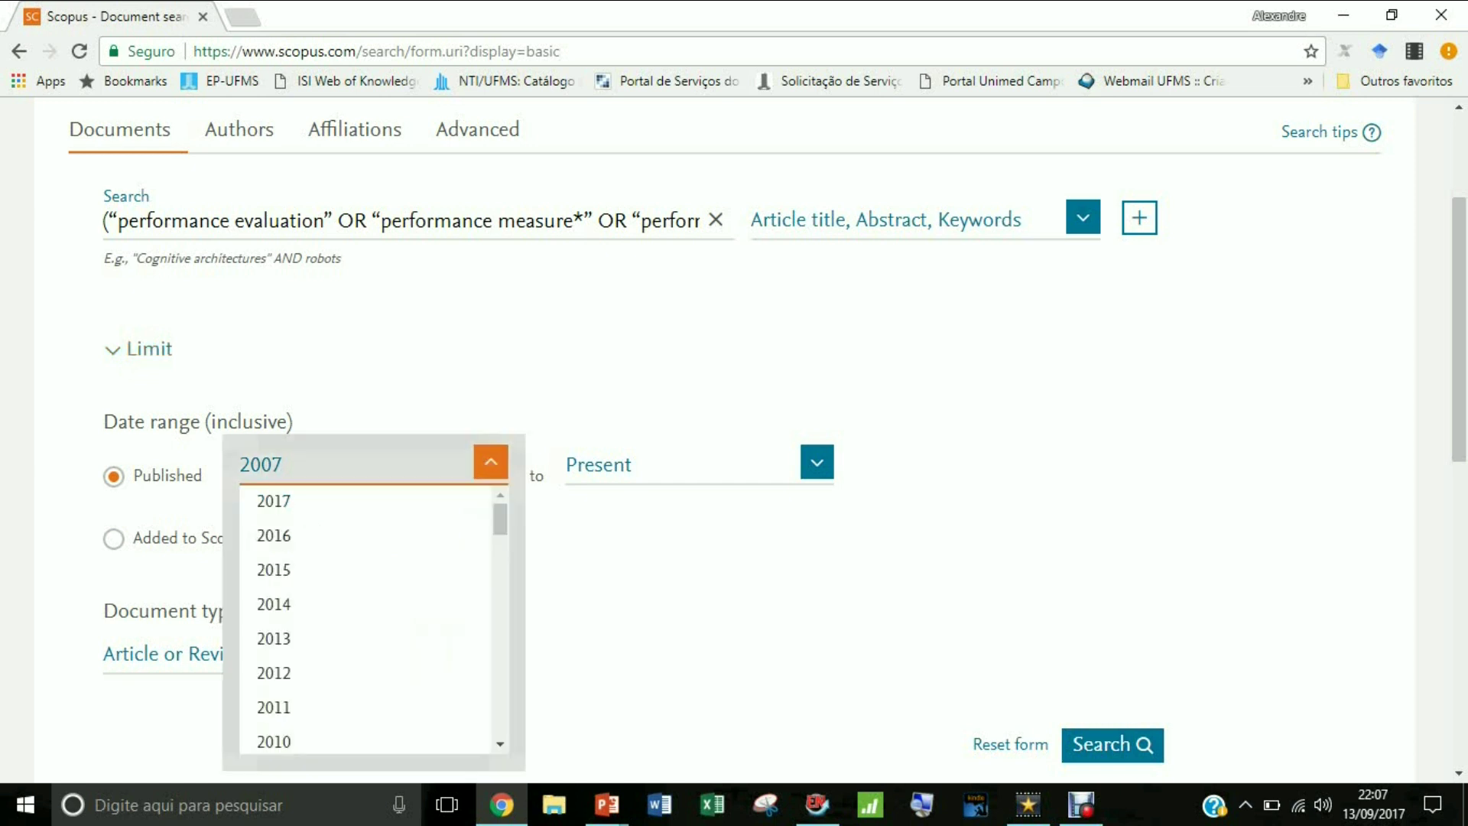
mouse_move(500, 519)
mouse_down()
mouse_move(500, 721)
mouse_move(500, 519)
mouse_up()
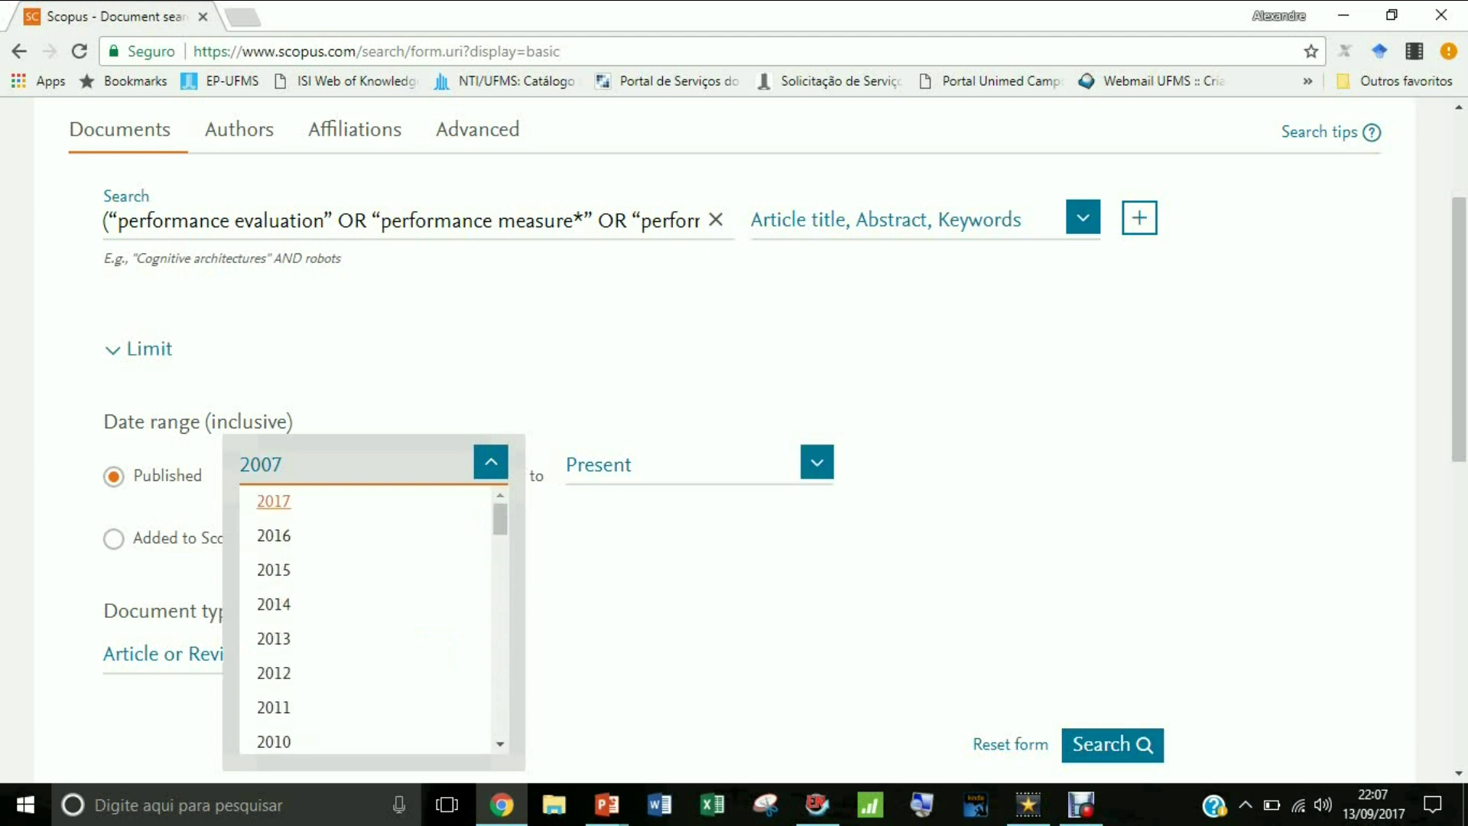
click(491, 462)
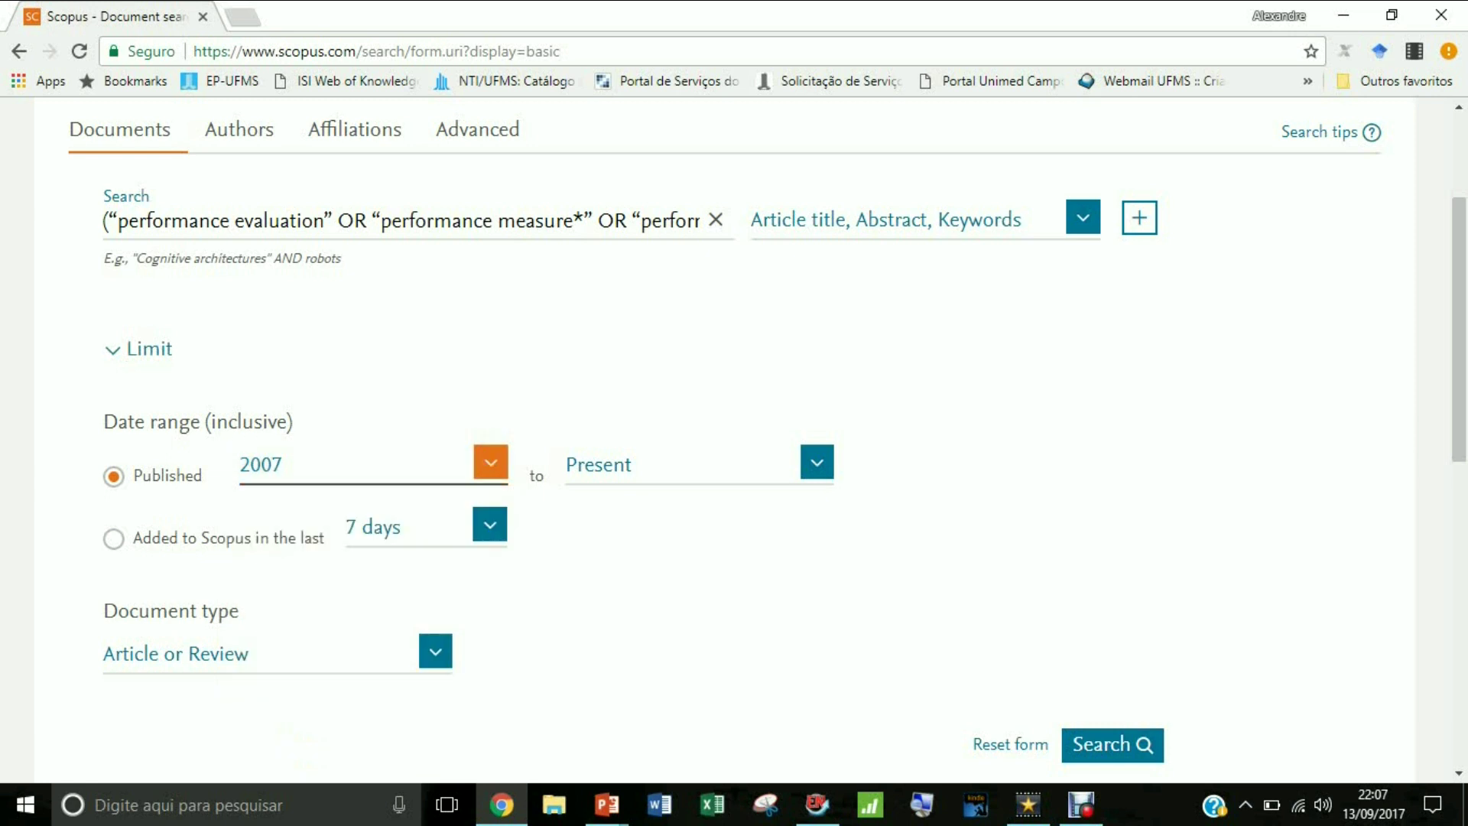
Limit the document type to Article or Review.
scroll(491, 462, down, 1)
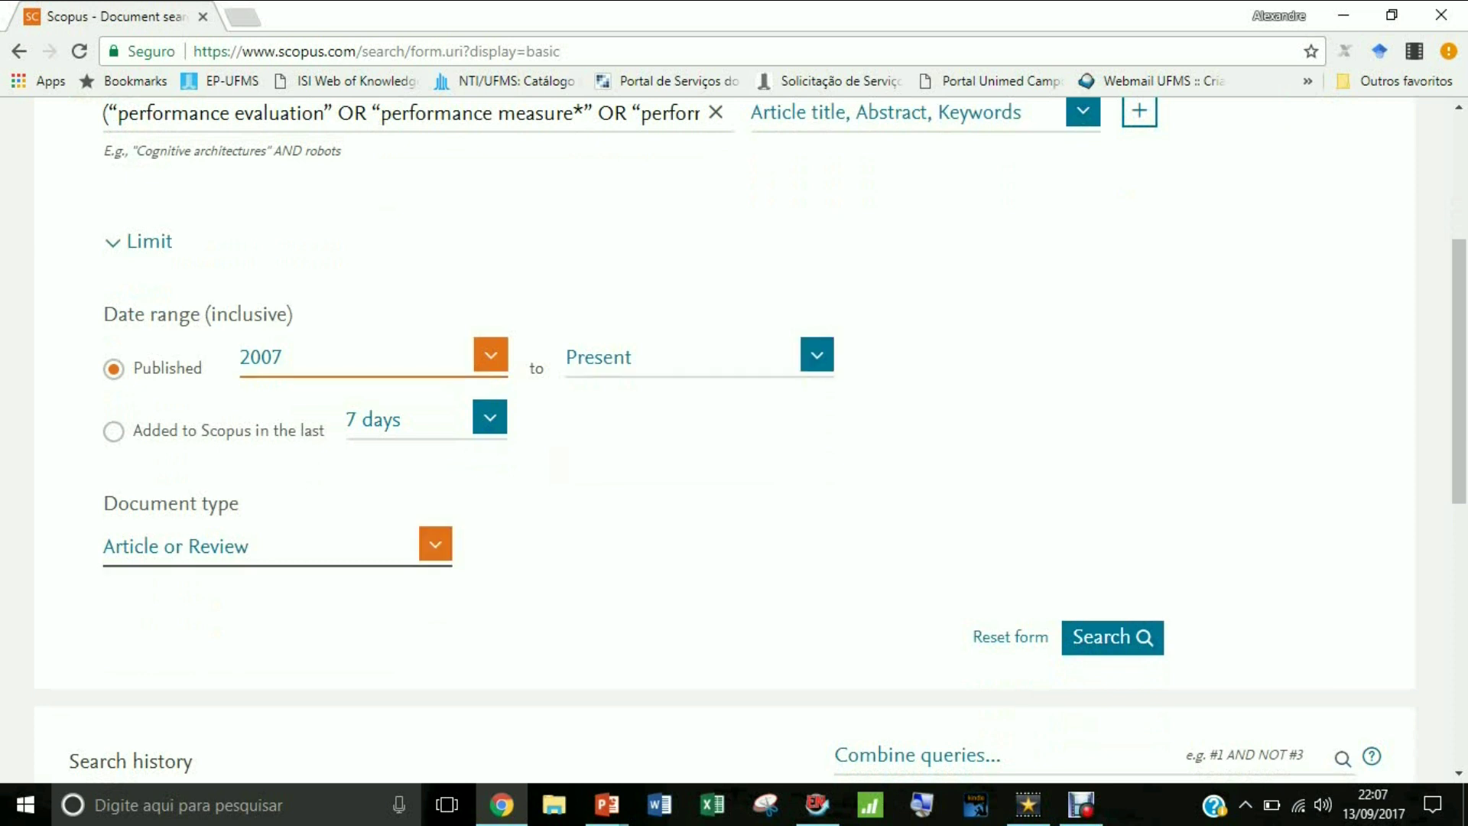
click(435, 543)
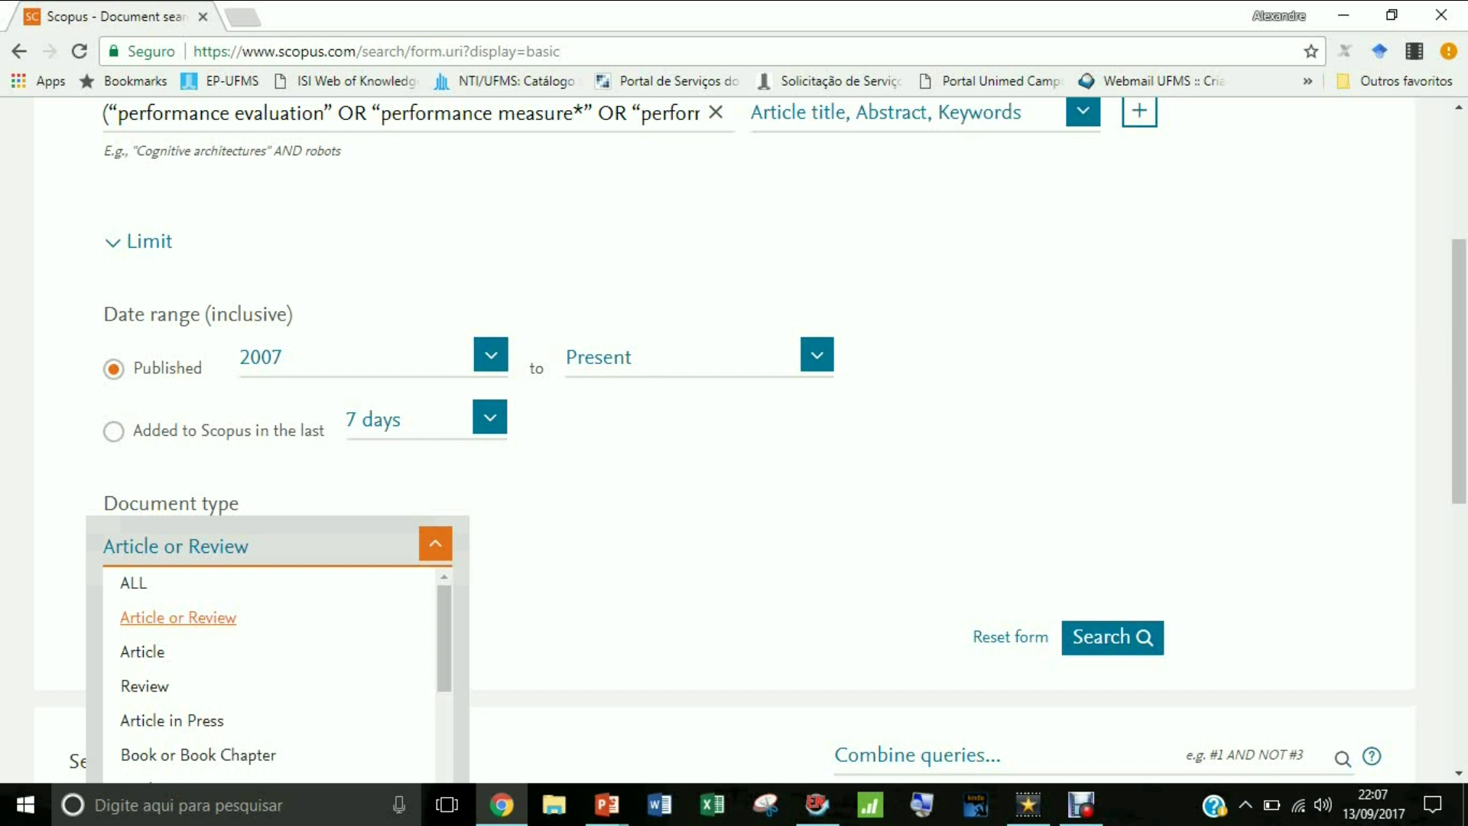
key(Down)
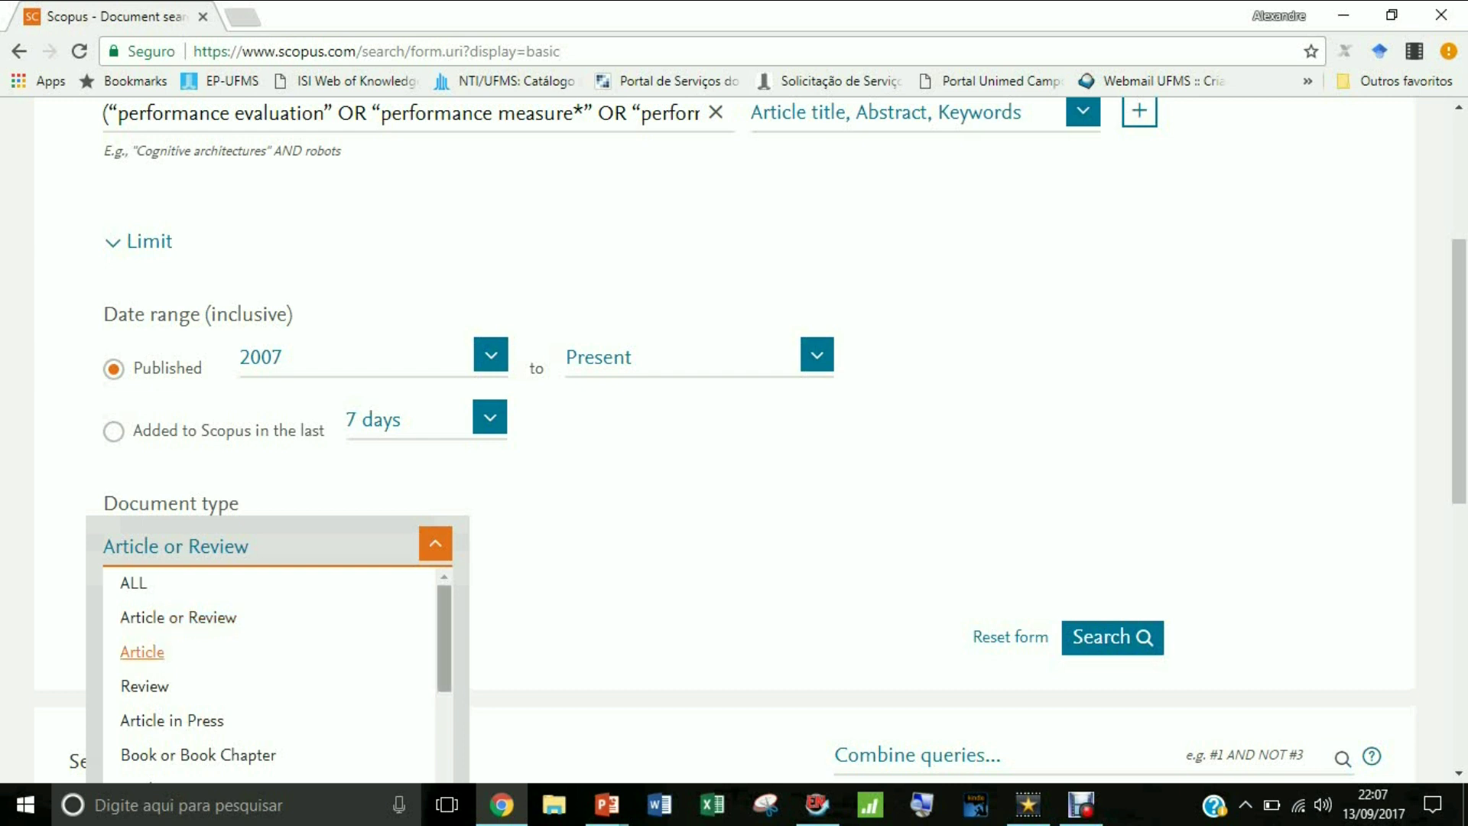
drag(444, 660, 444, 681)
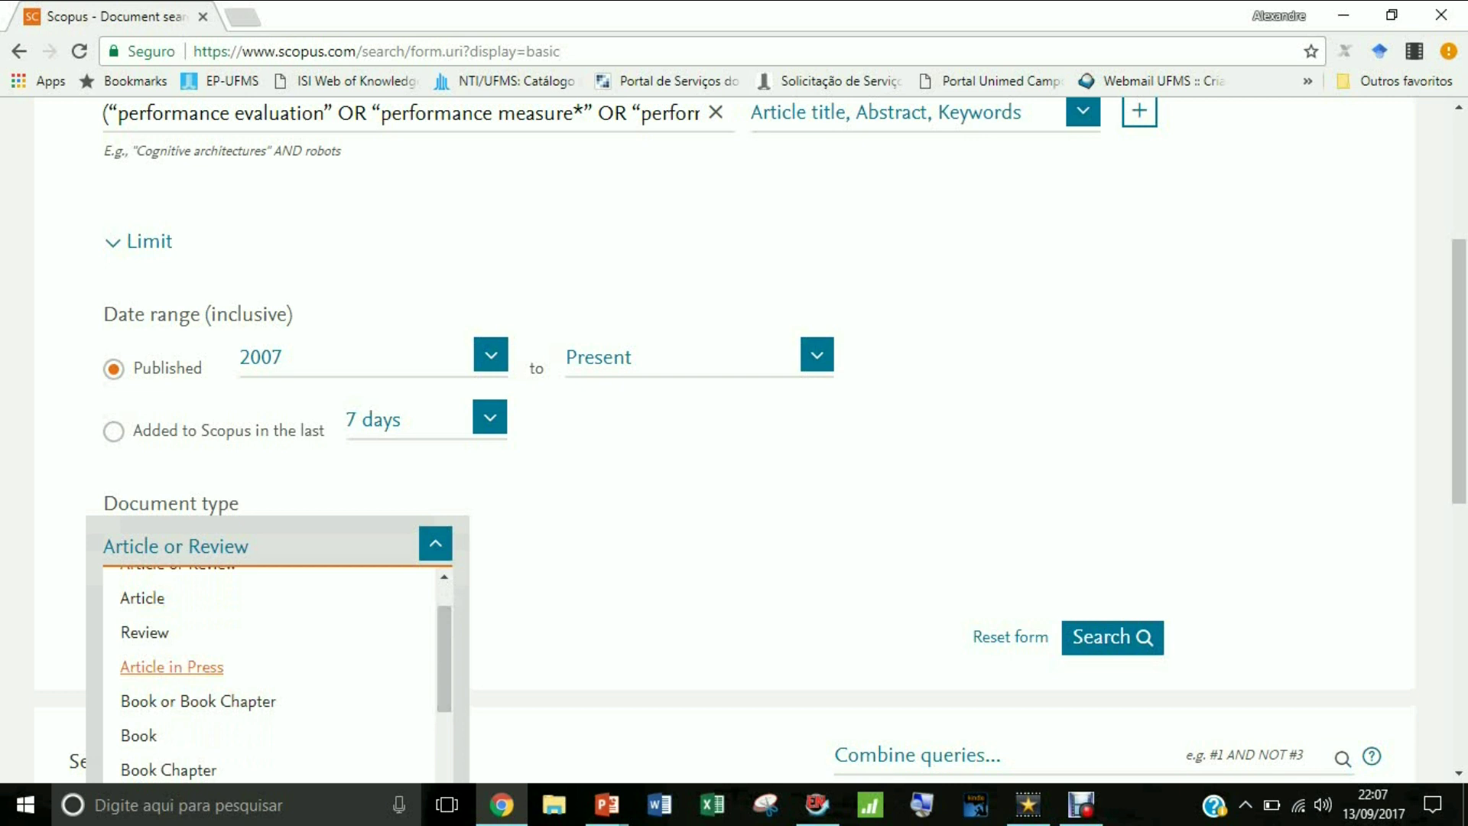
scroll(267, 673, up, 1)
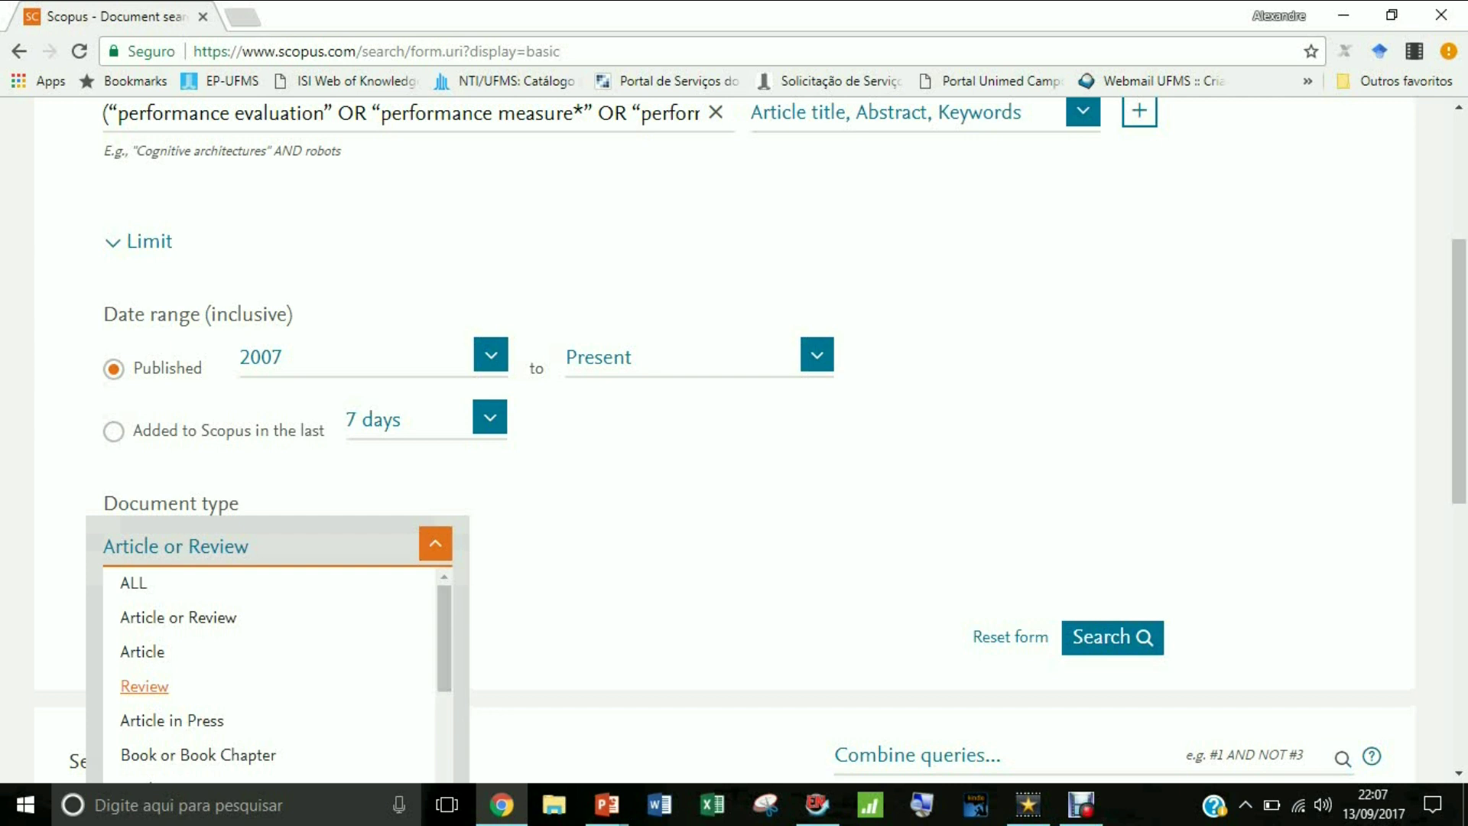
click(178, 618)
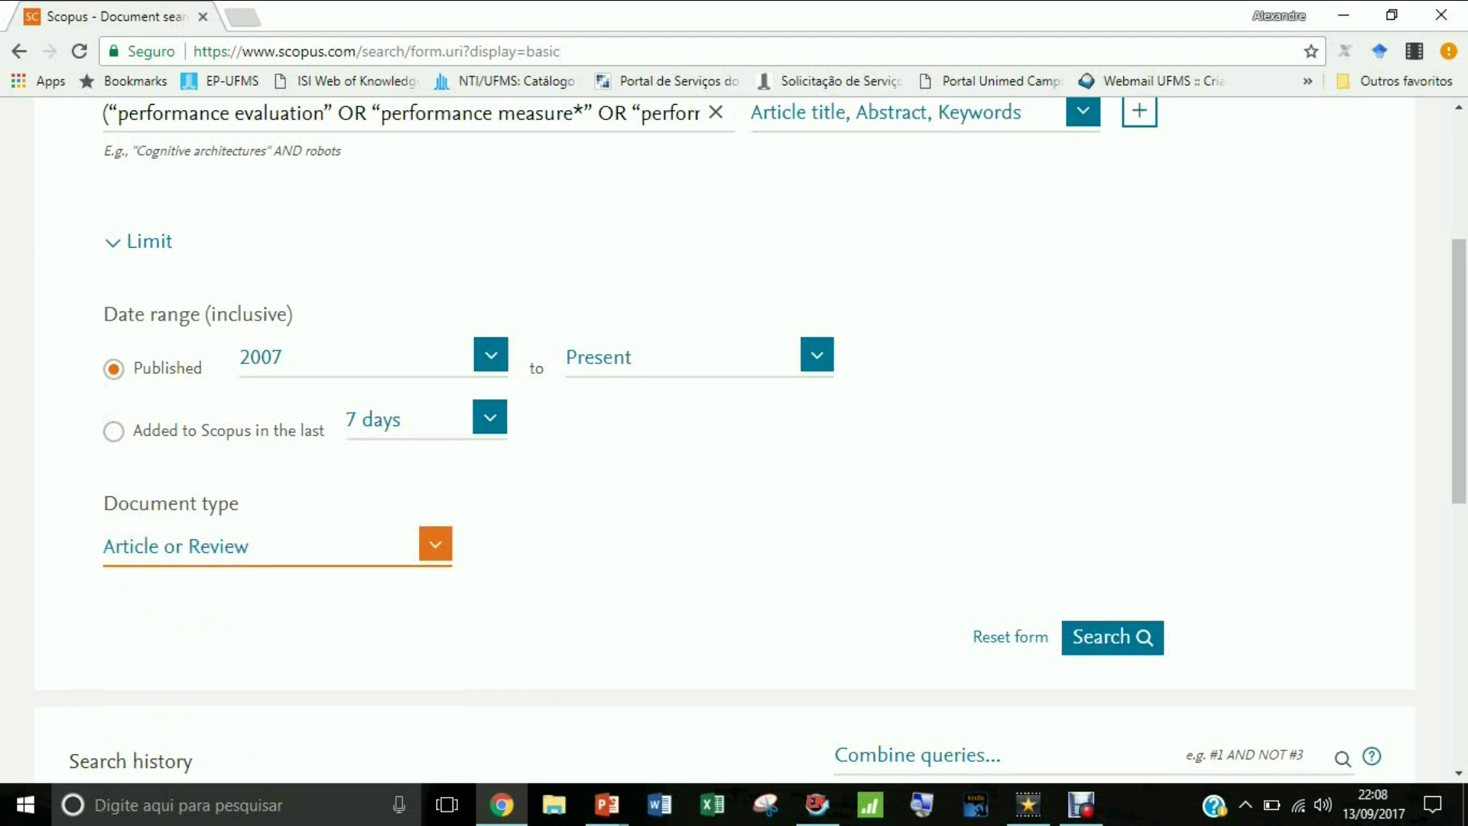
Run the document search and highlight the complete executed query above the results.
scroll(734, 436, up, 2)
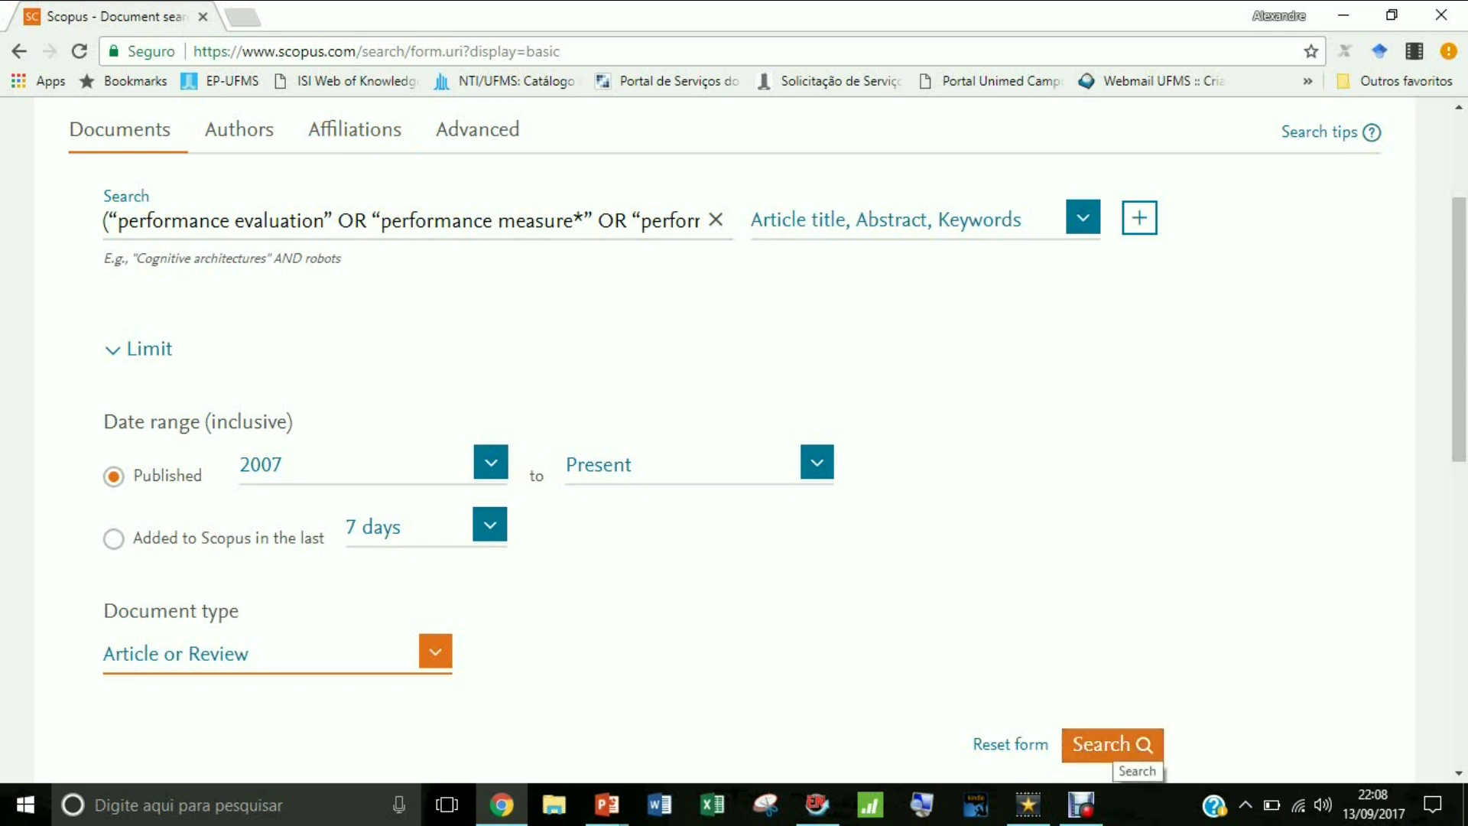
click(1112, 745)
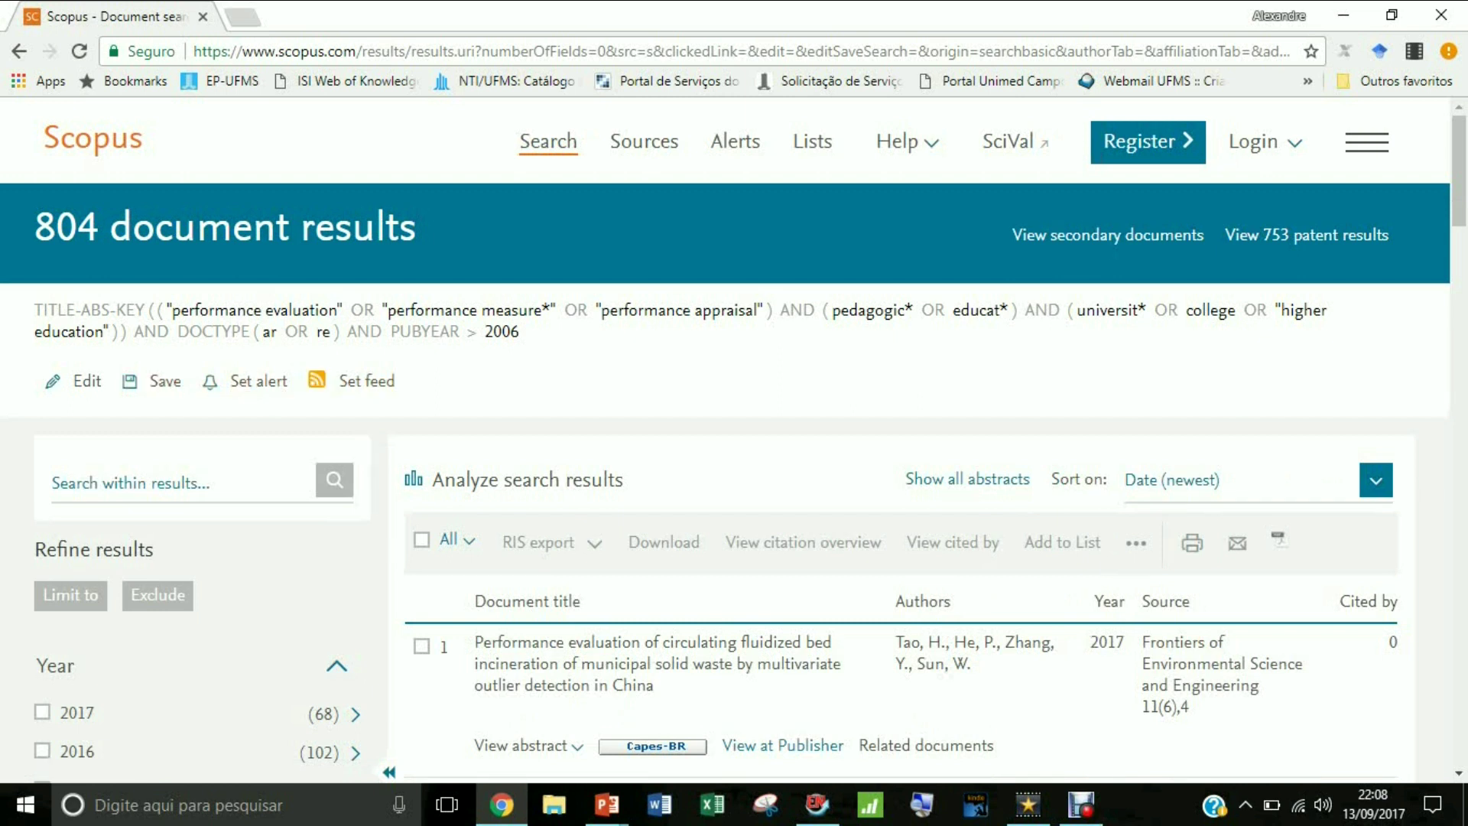
drag(151, 310, 523, 331)
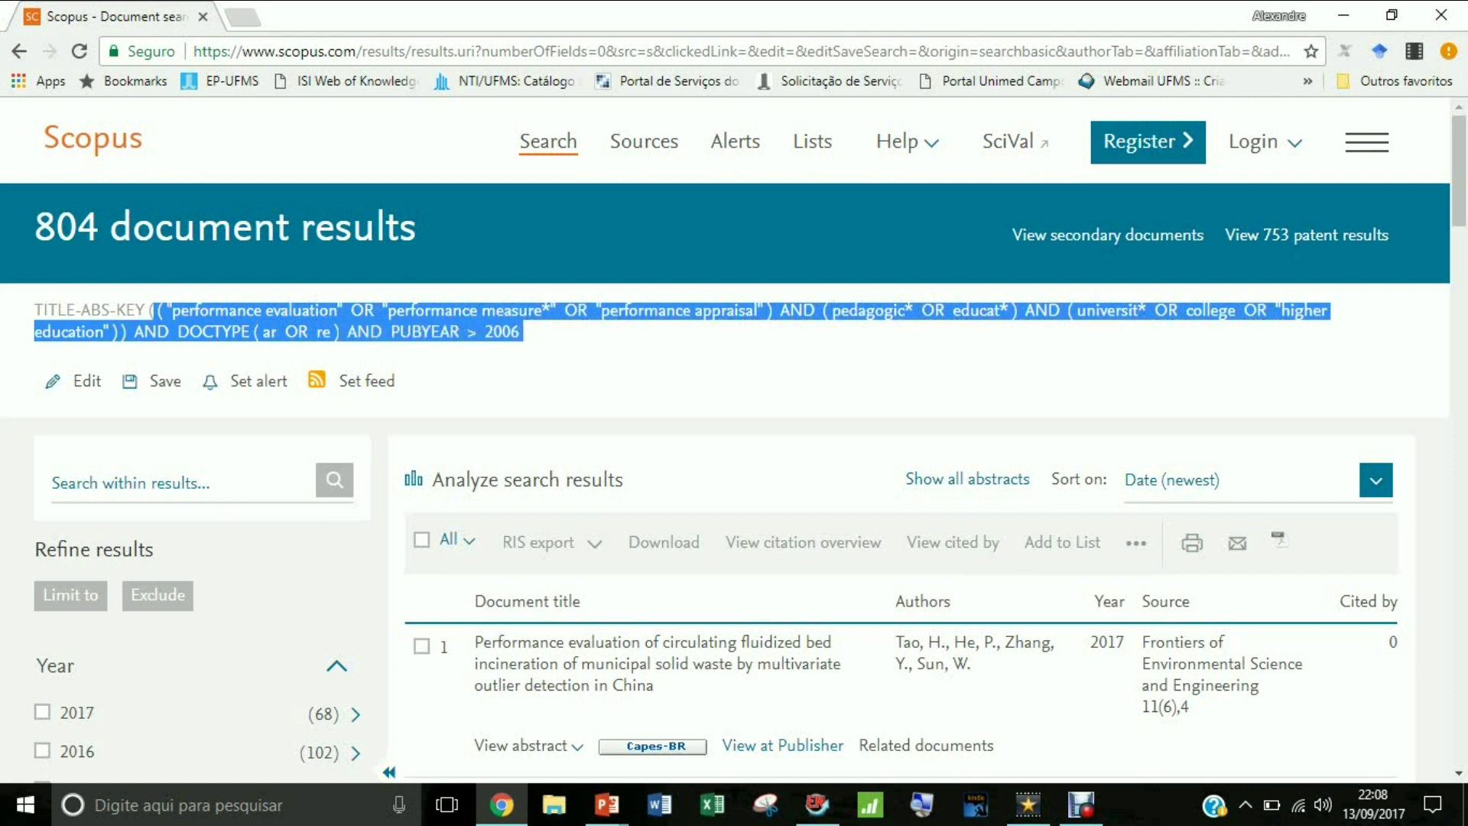
drag(34, 309, 524, 331)
Select all documents in the search results and export them as RIS.
scroll(734, 439, down, 1)
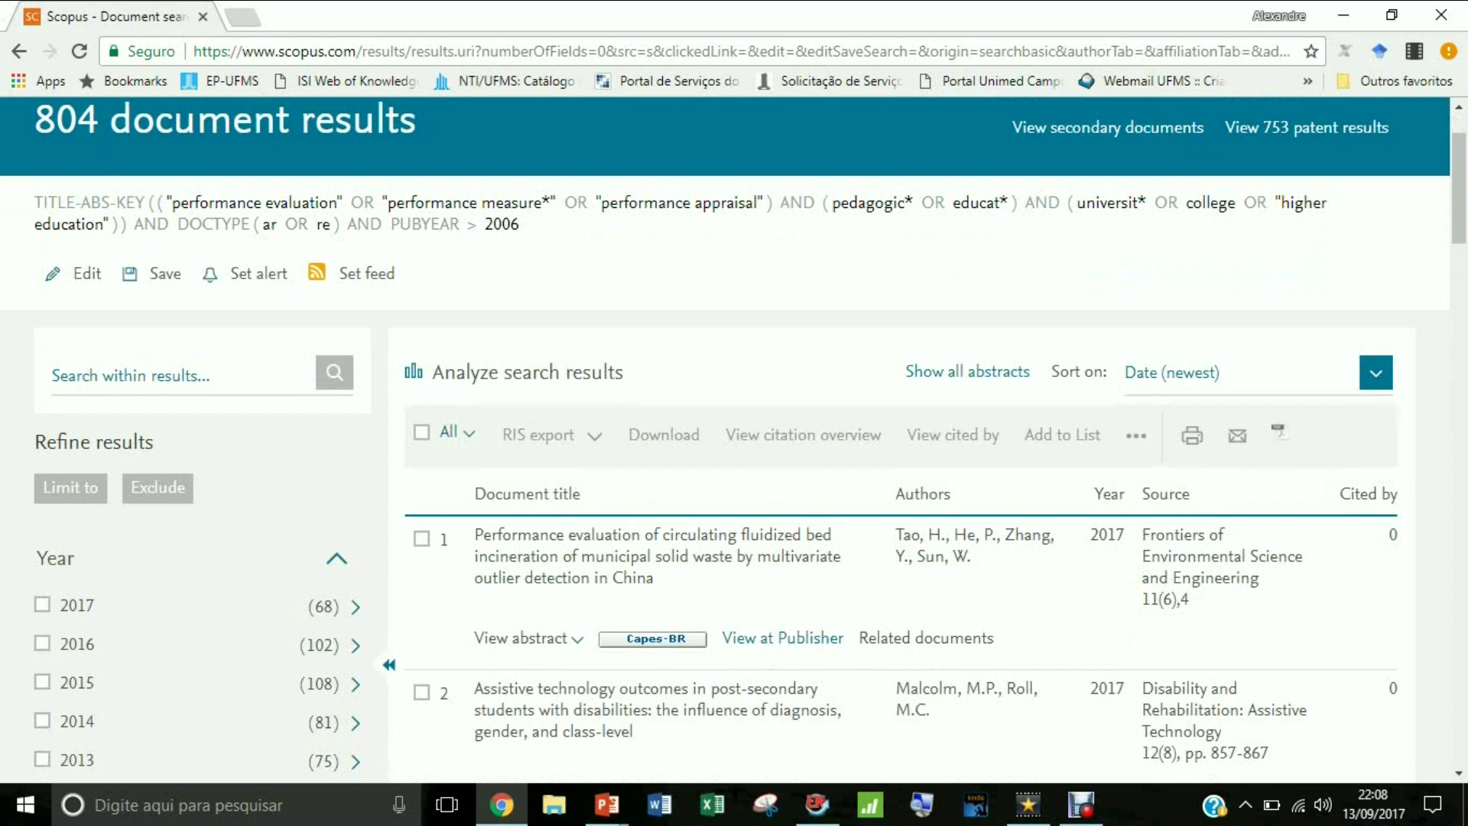
click(422, 432)
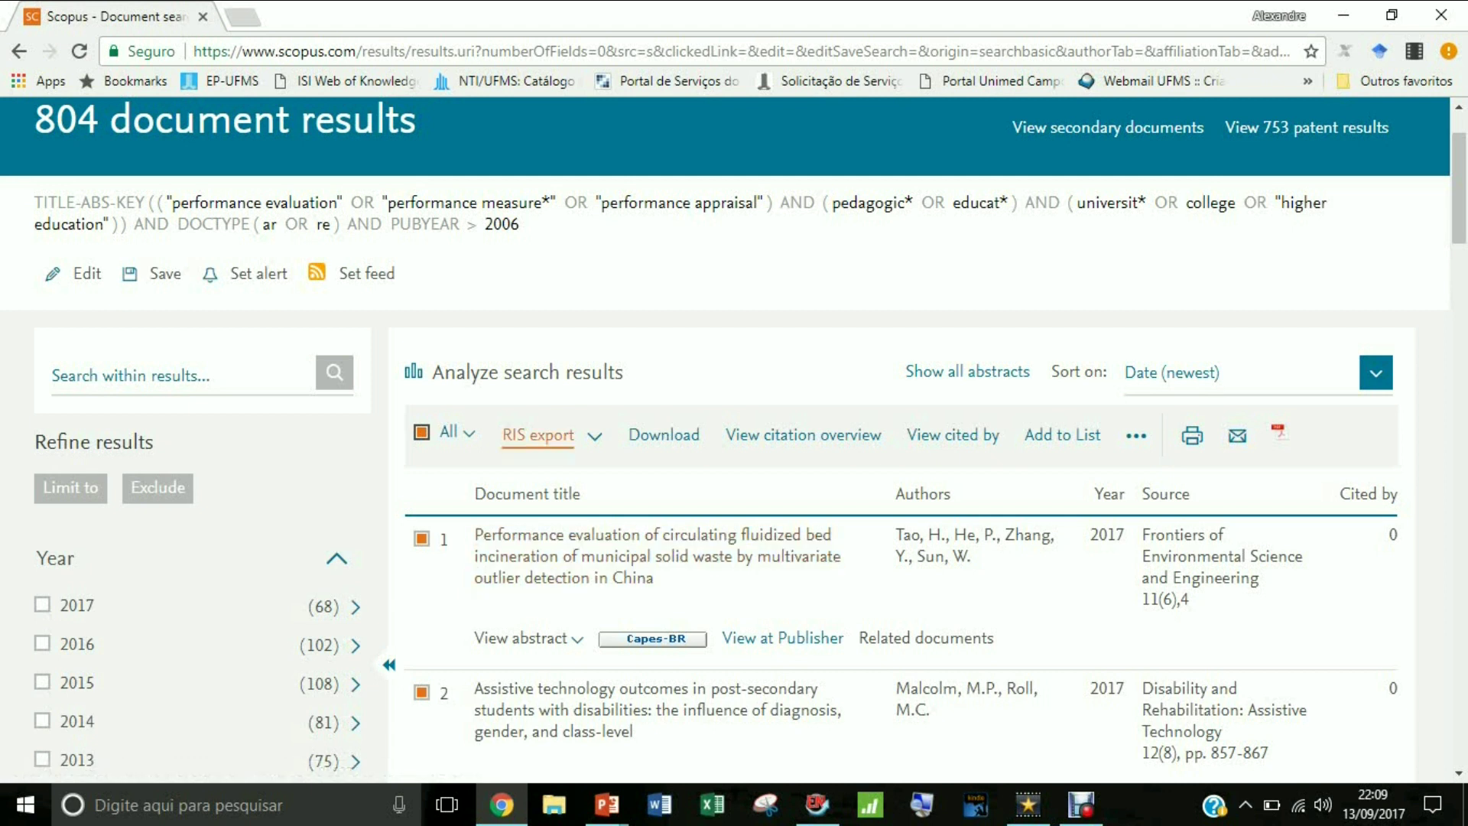
click(538, 434)
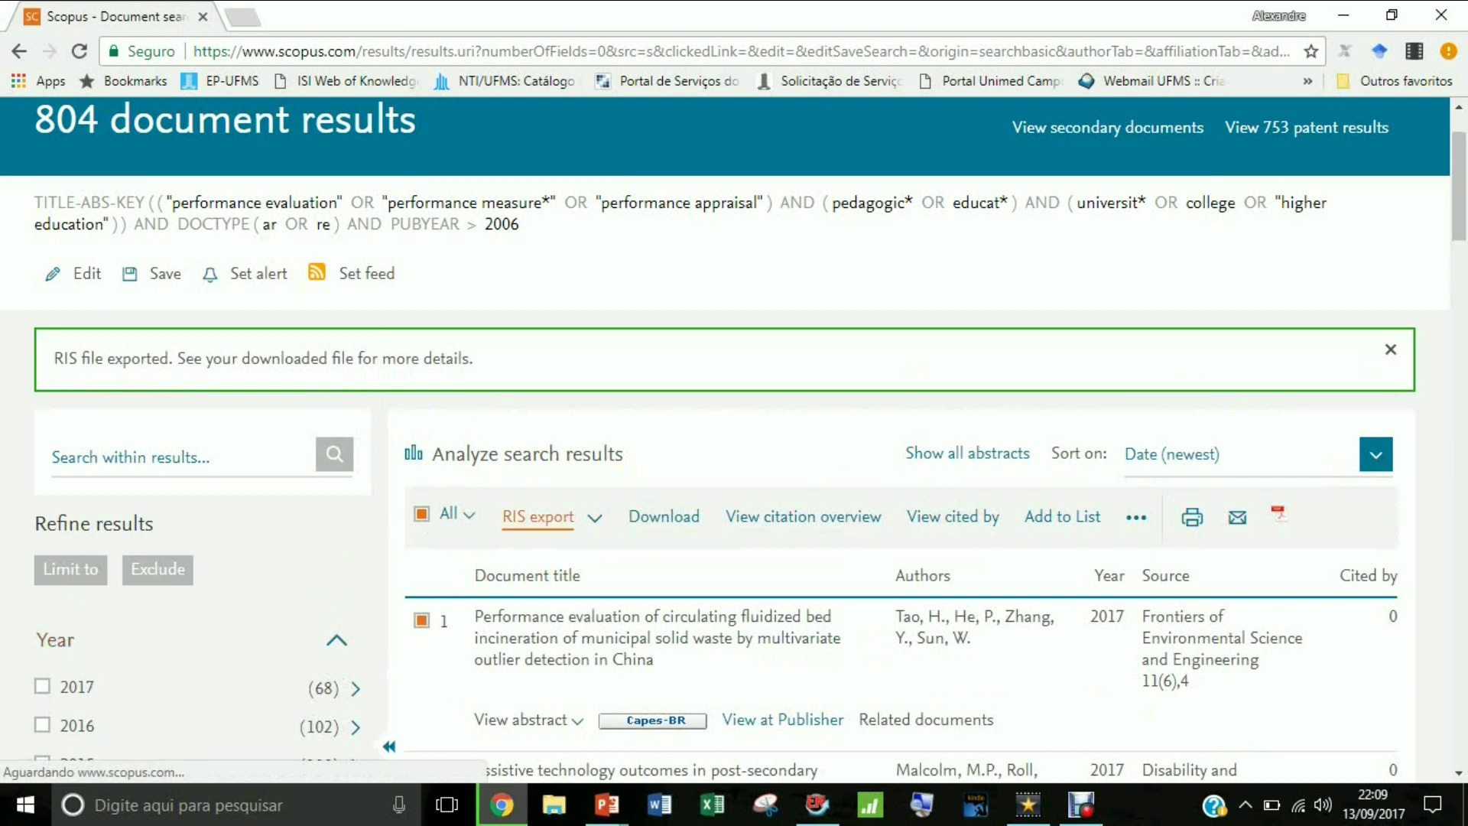
Export the selected documents in RIS Format with all information fields, save the file as scopus (22) and open it in EndNote.
key(Tab)
key(Tab)
key(Tab)
key(Return)
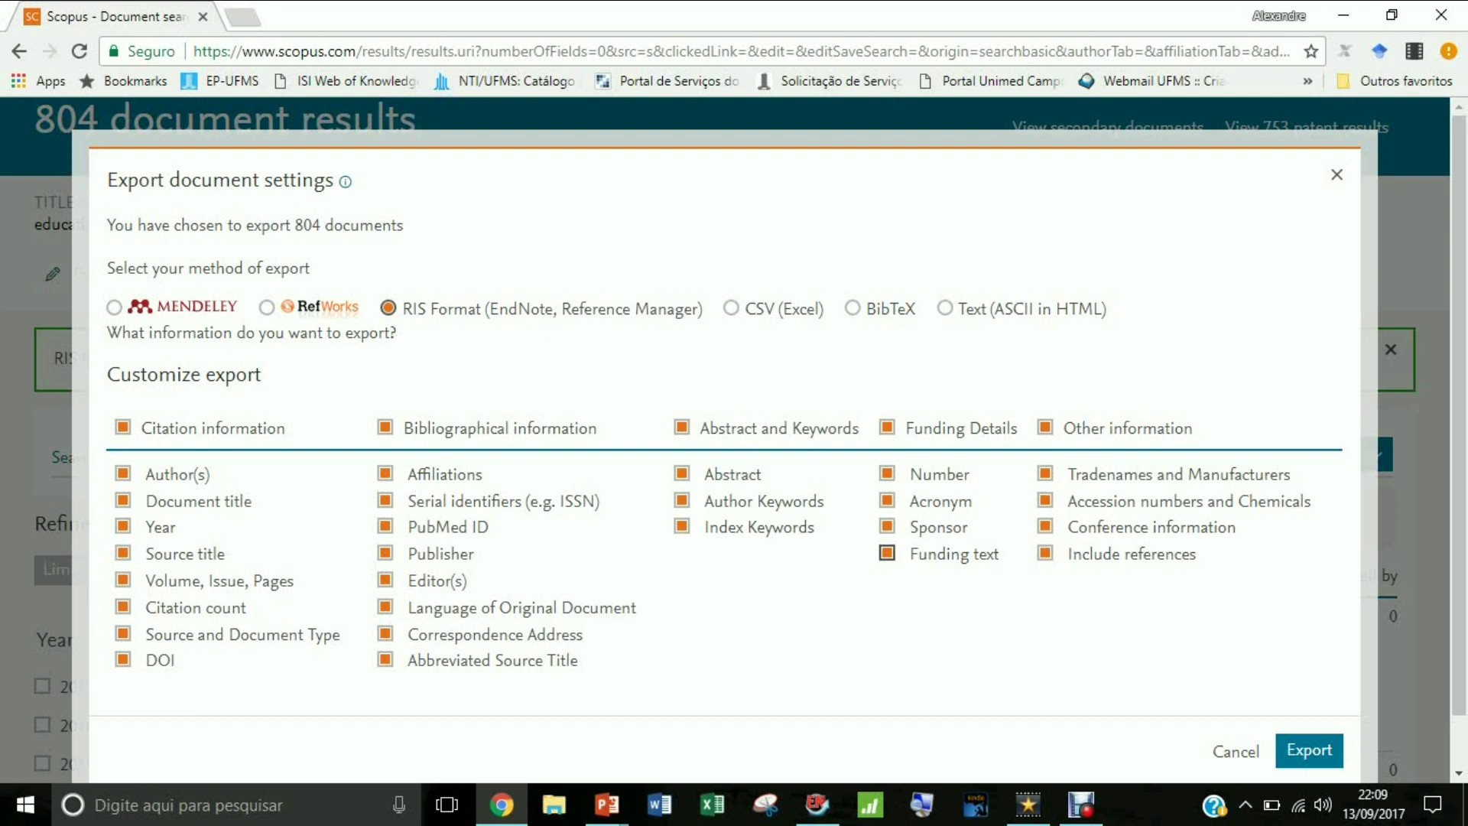
click(1309, 753)
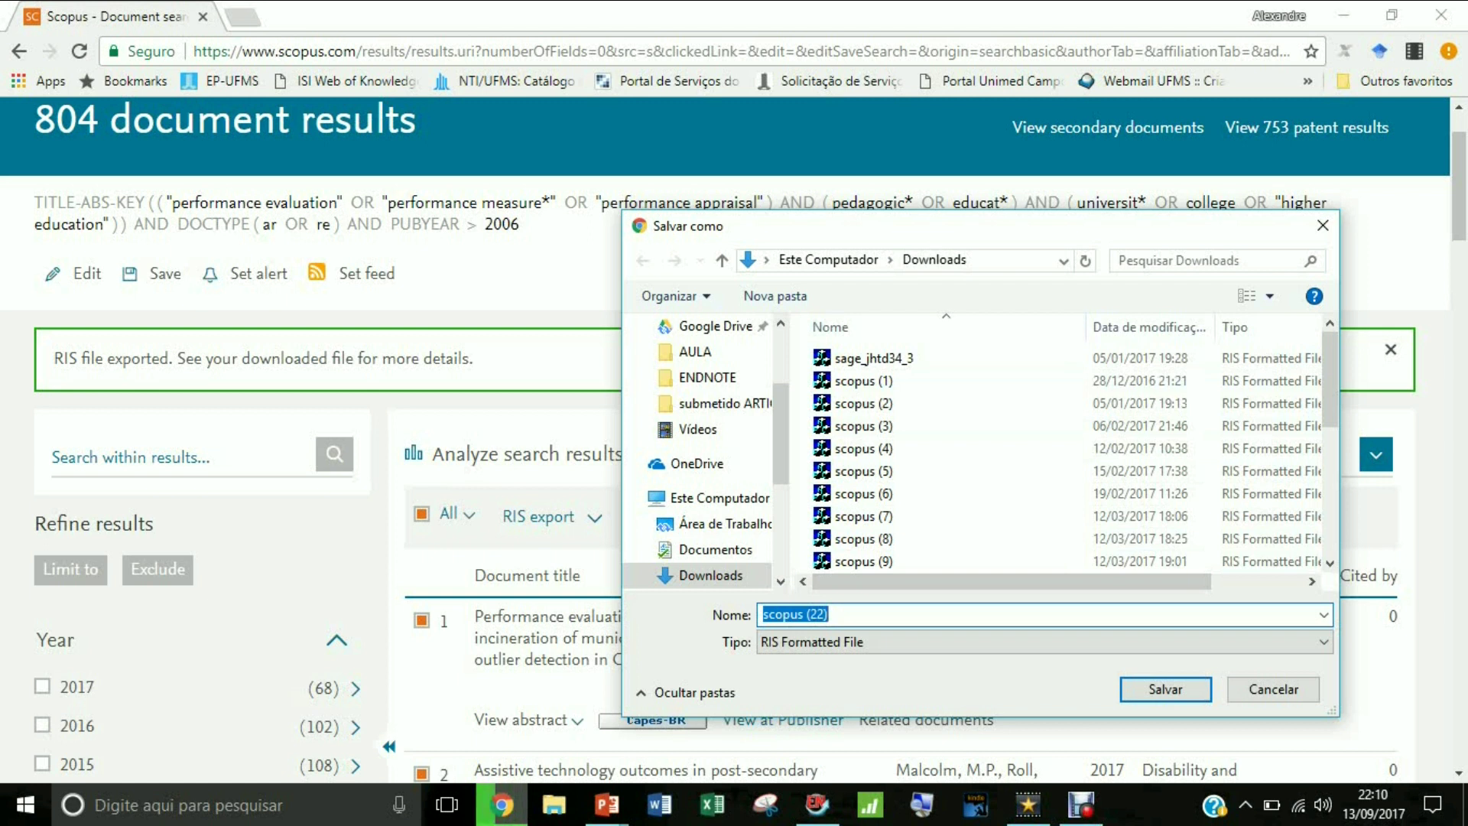
key(Return)
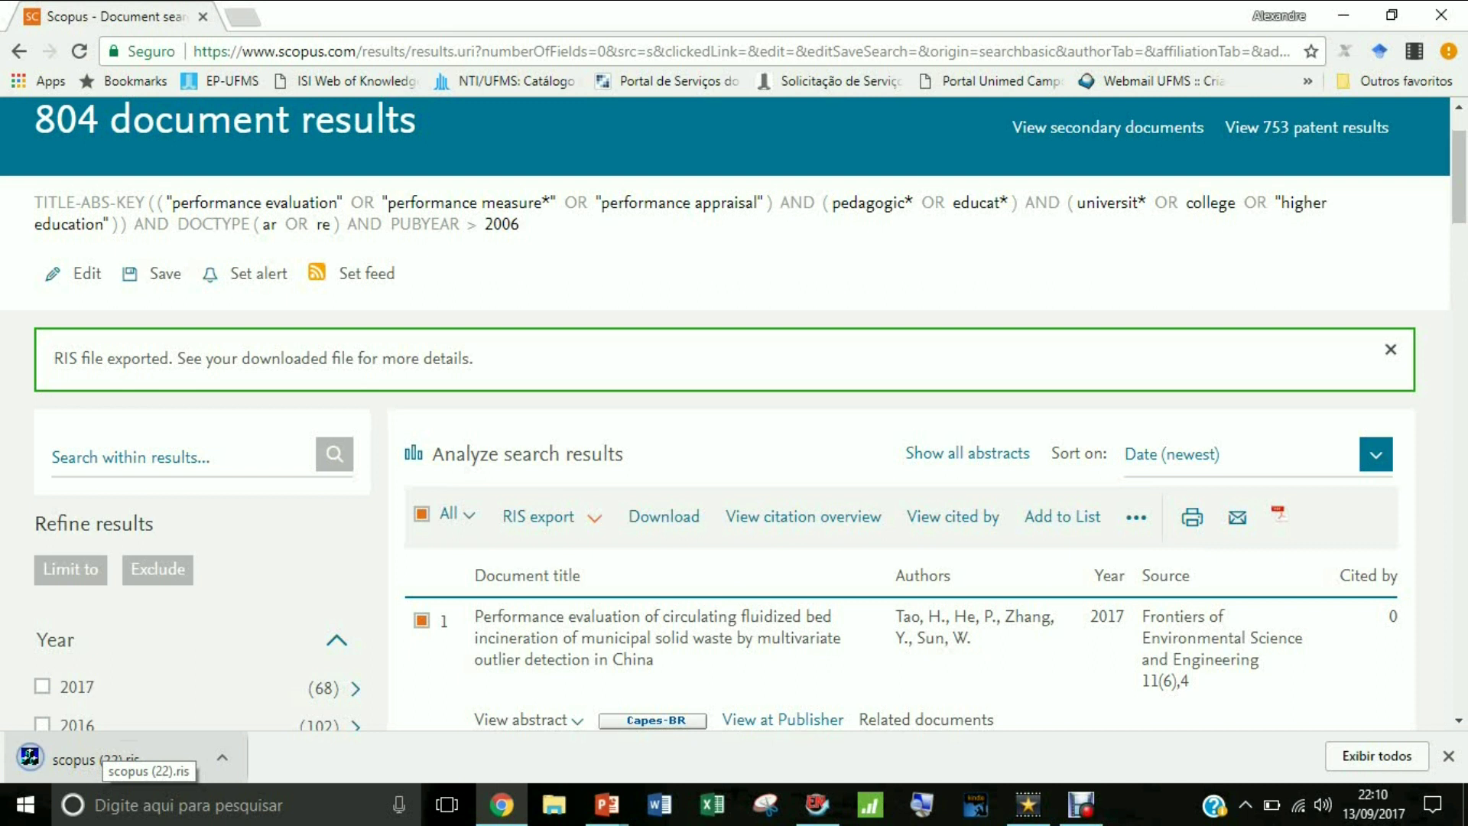
click(100, 757)
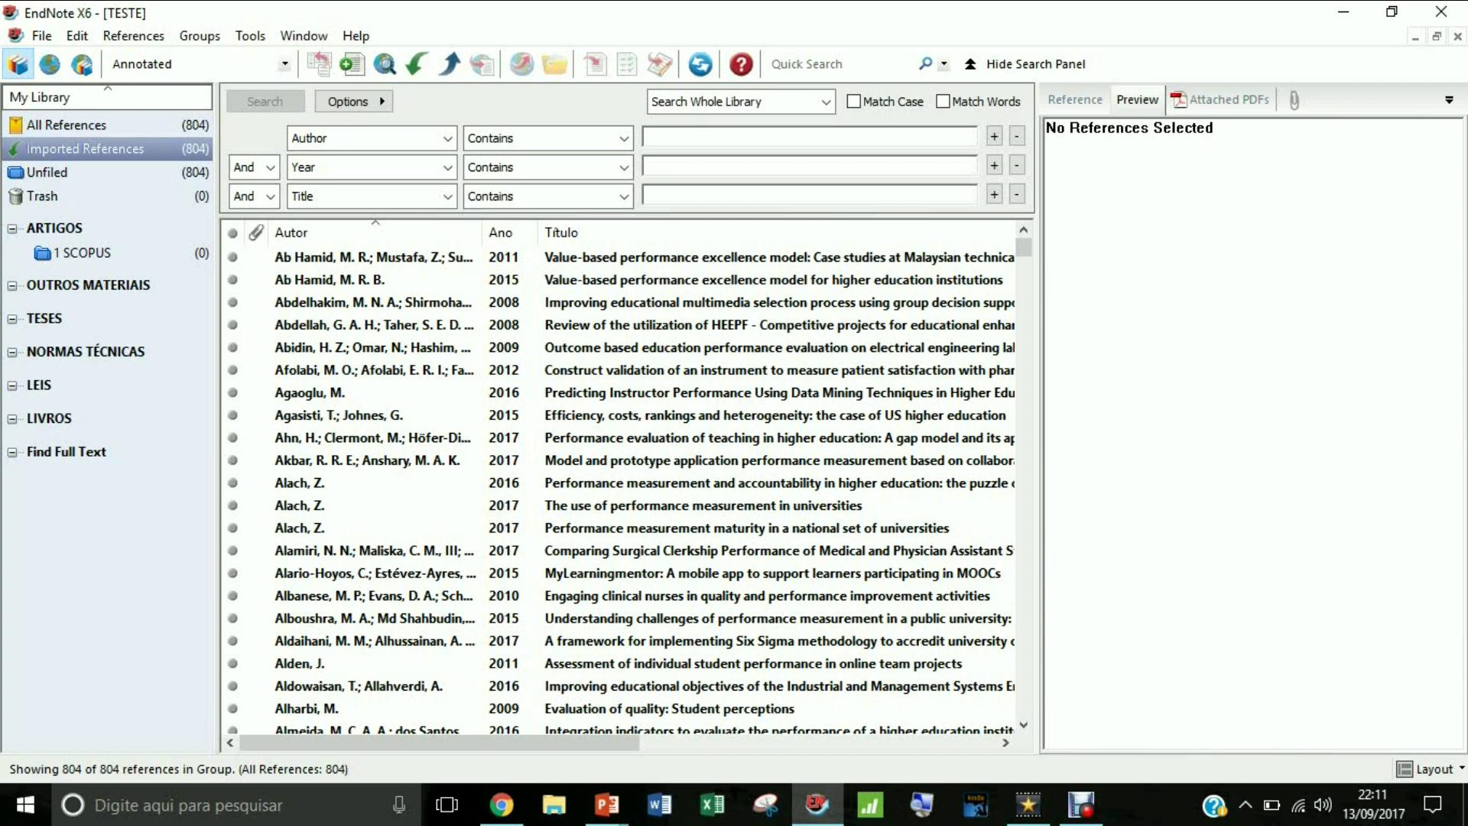
Copy all references from Imported References into the 1 SCOPUS group under ARTIGOS.
click(86, 149)
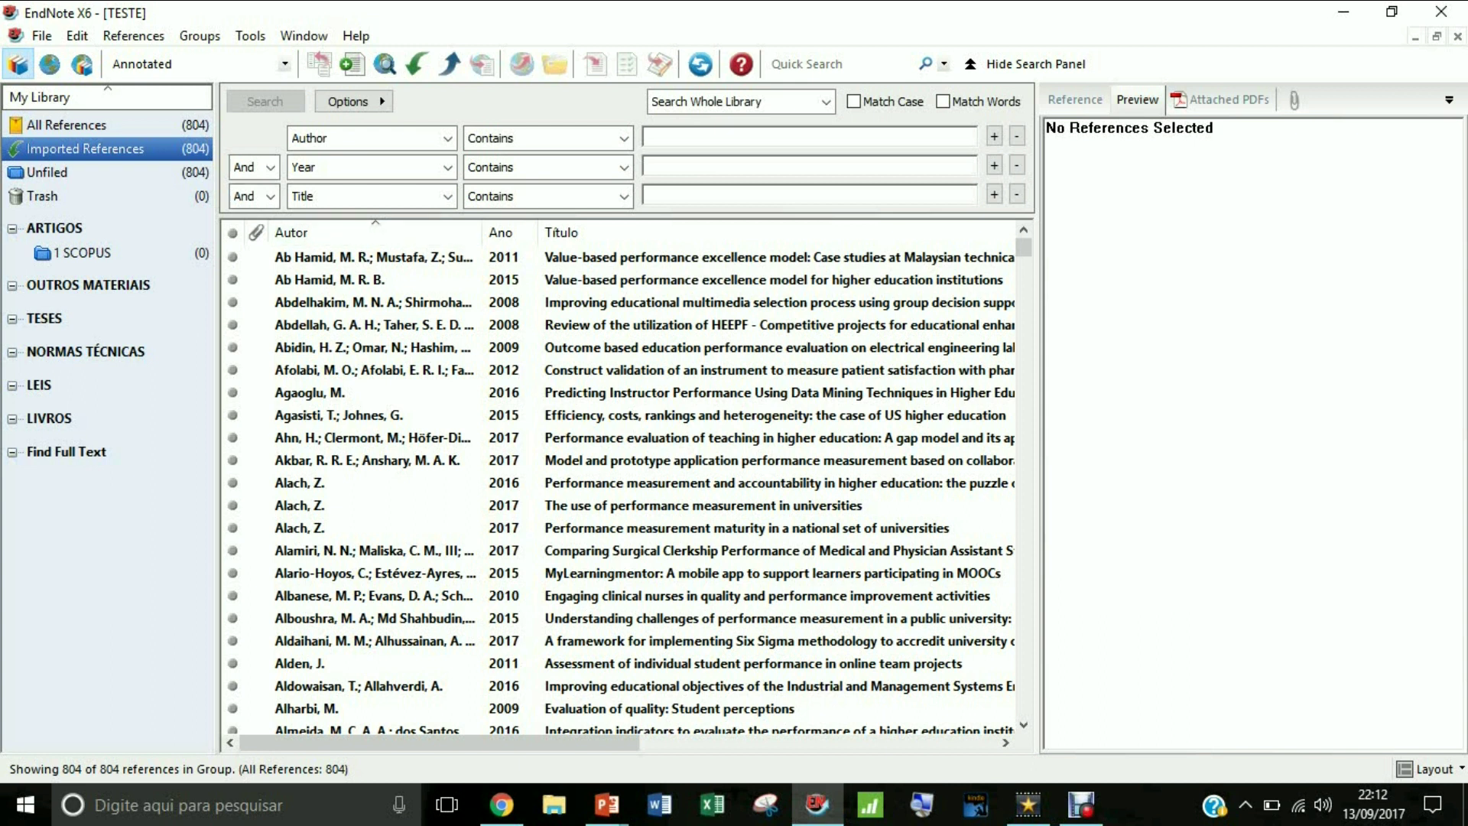
click(535, 325)
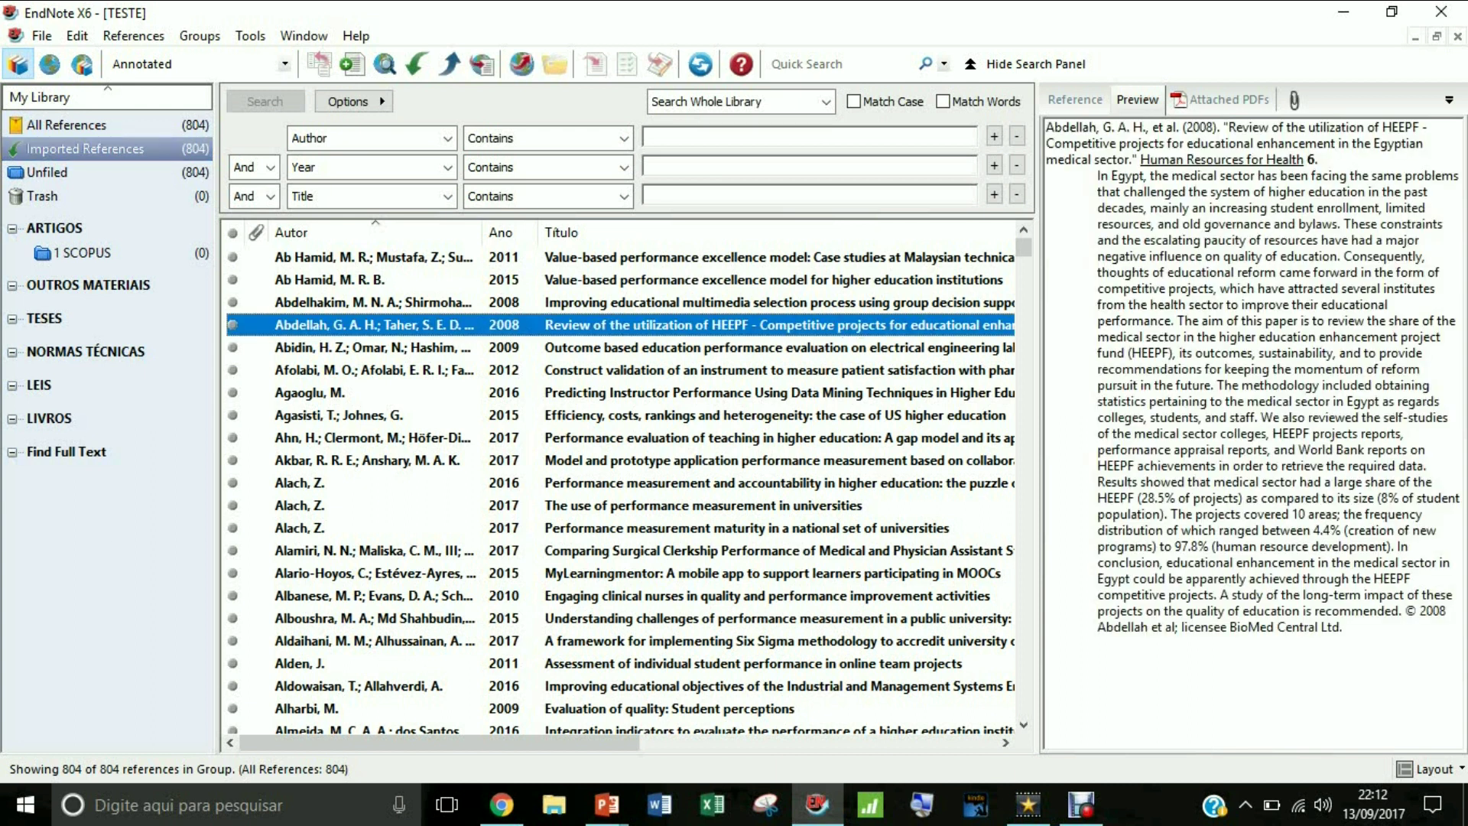
key(ctrl+a)
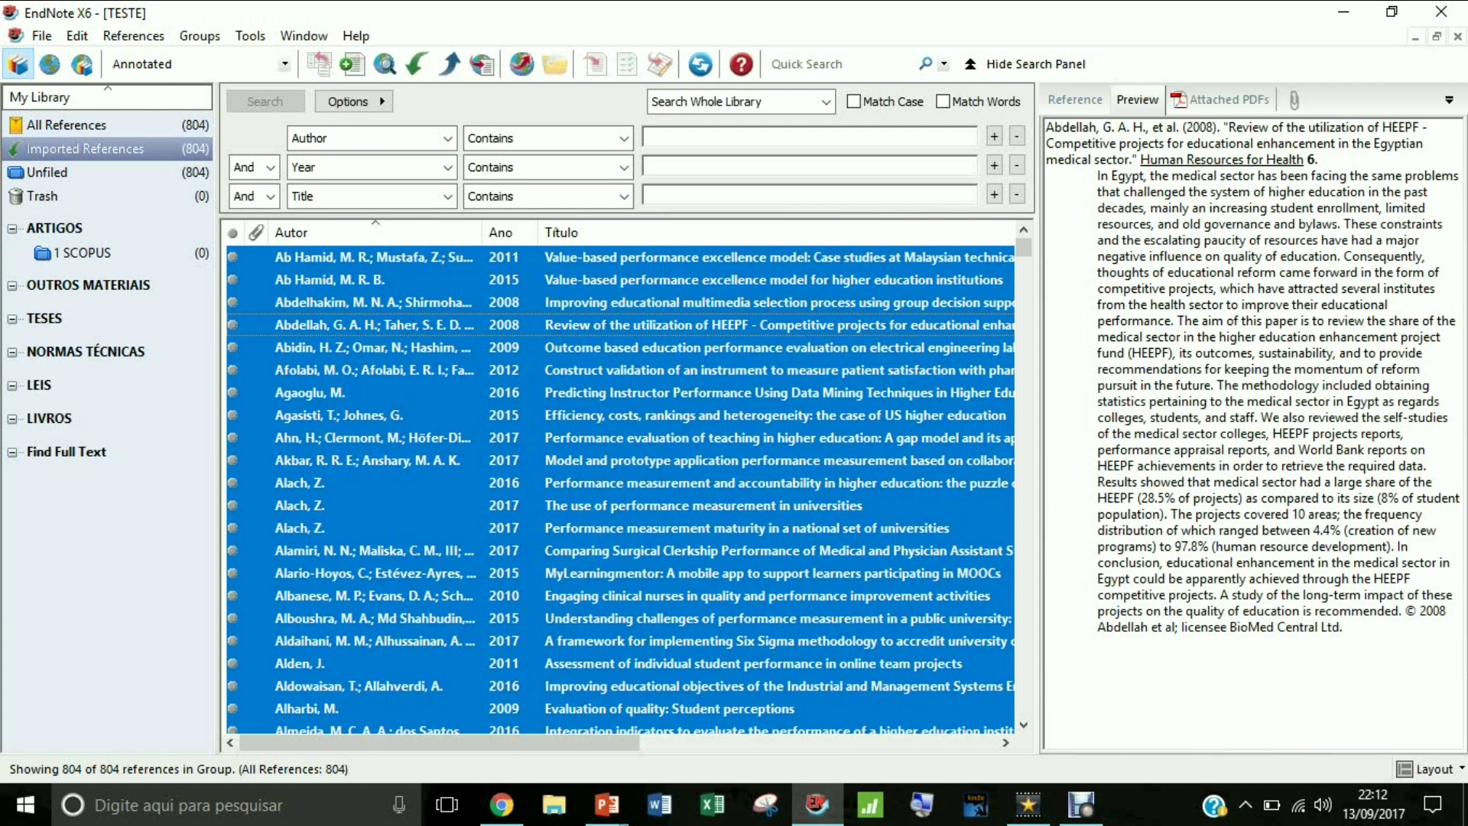
key(ctrl+c)
click(80, 253)
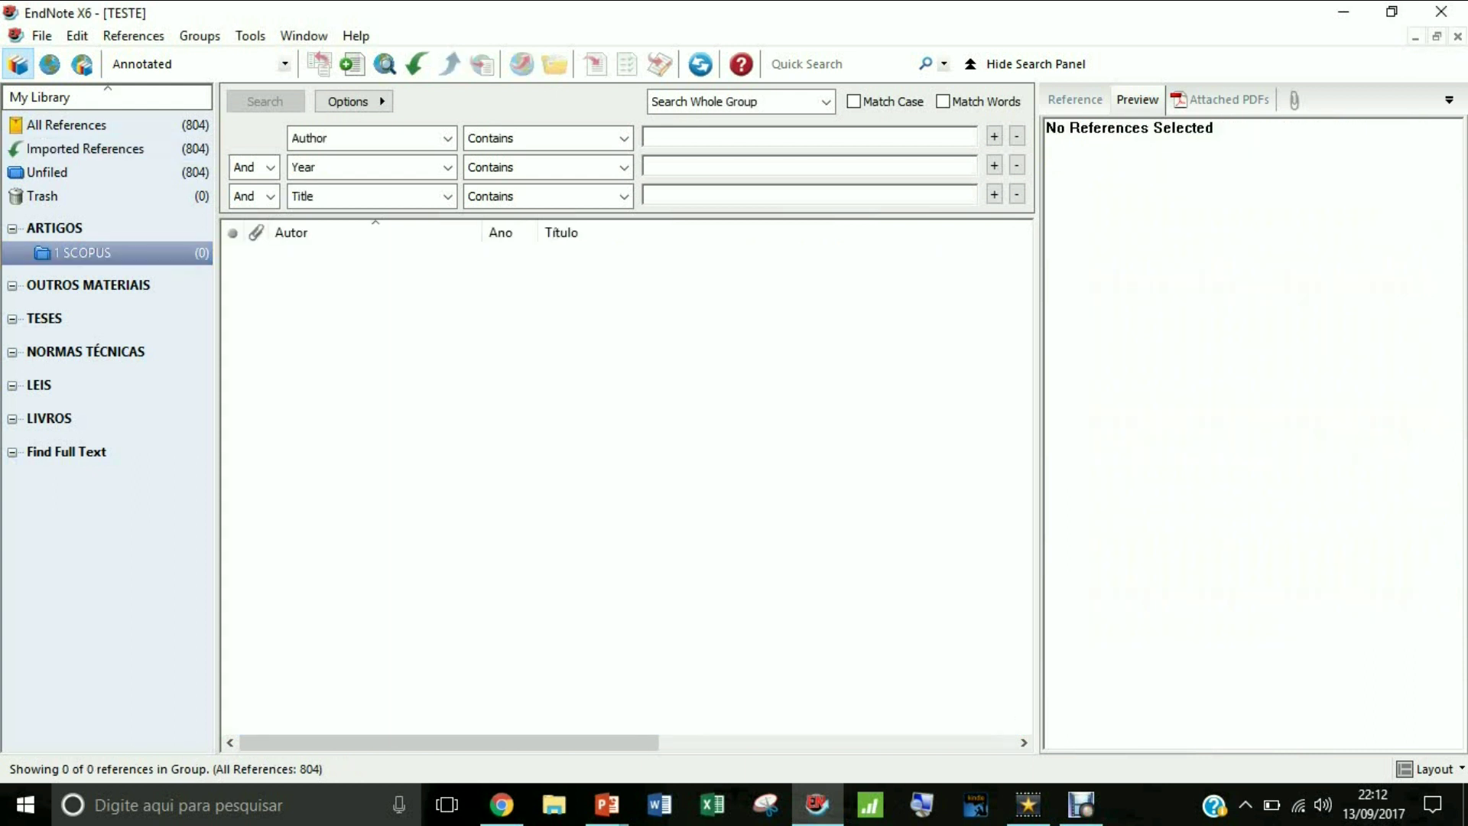
key(ctrl+v)
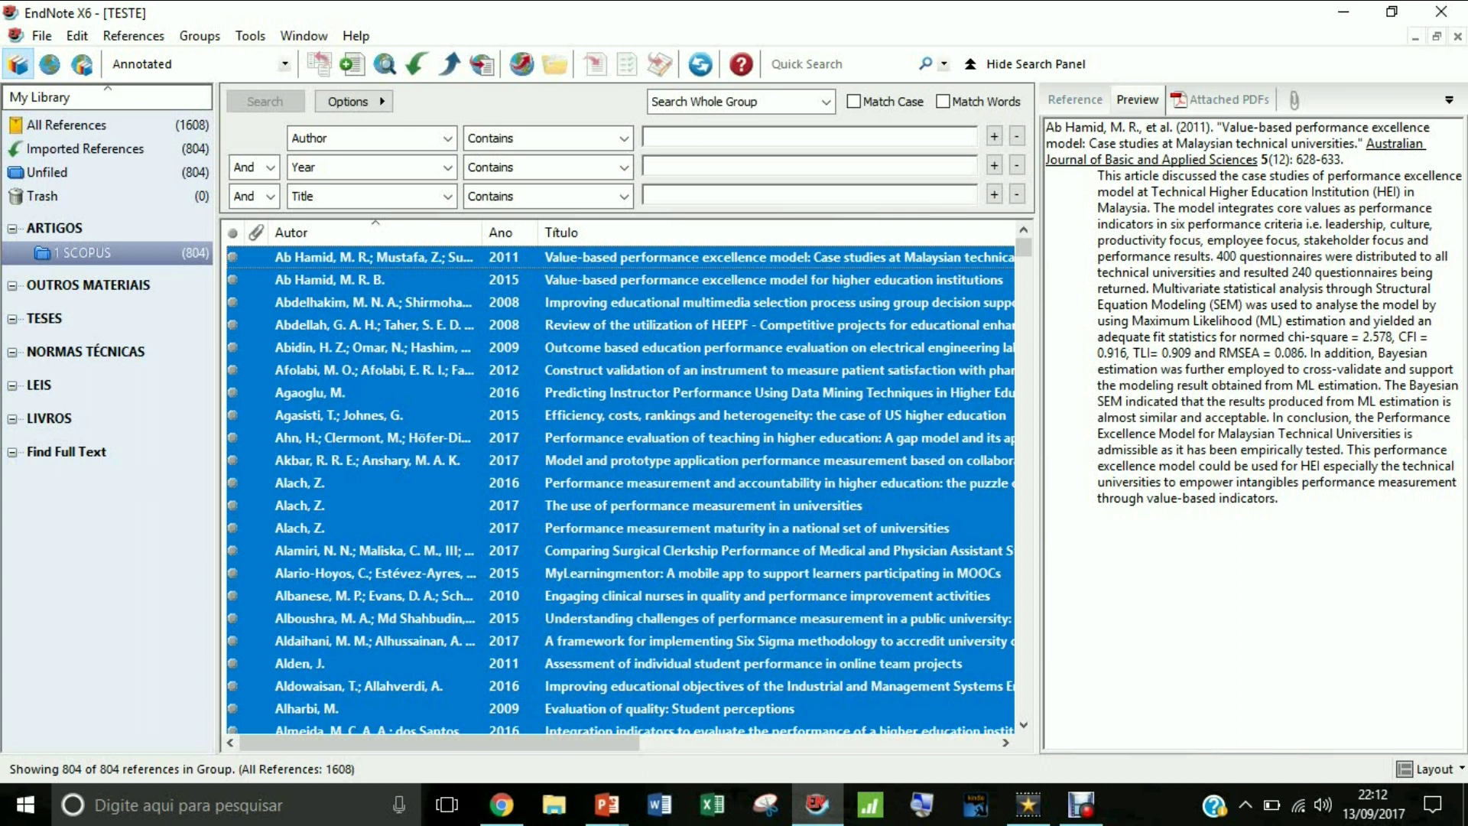
click(82, 252)
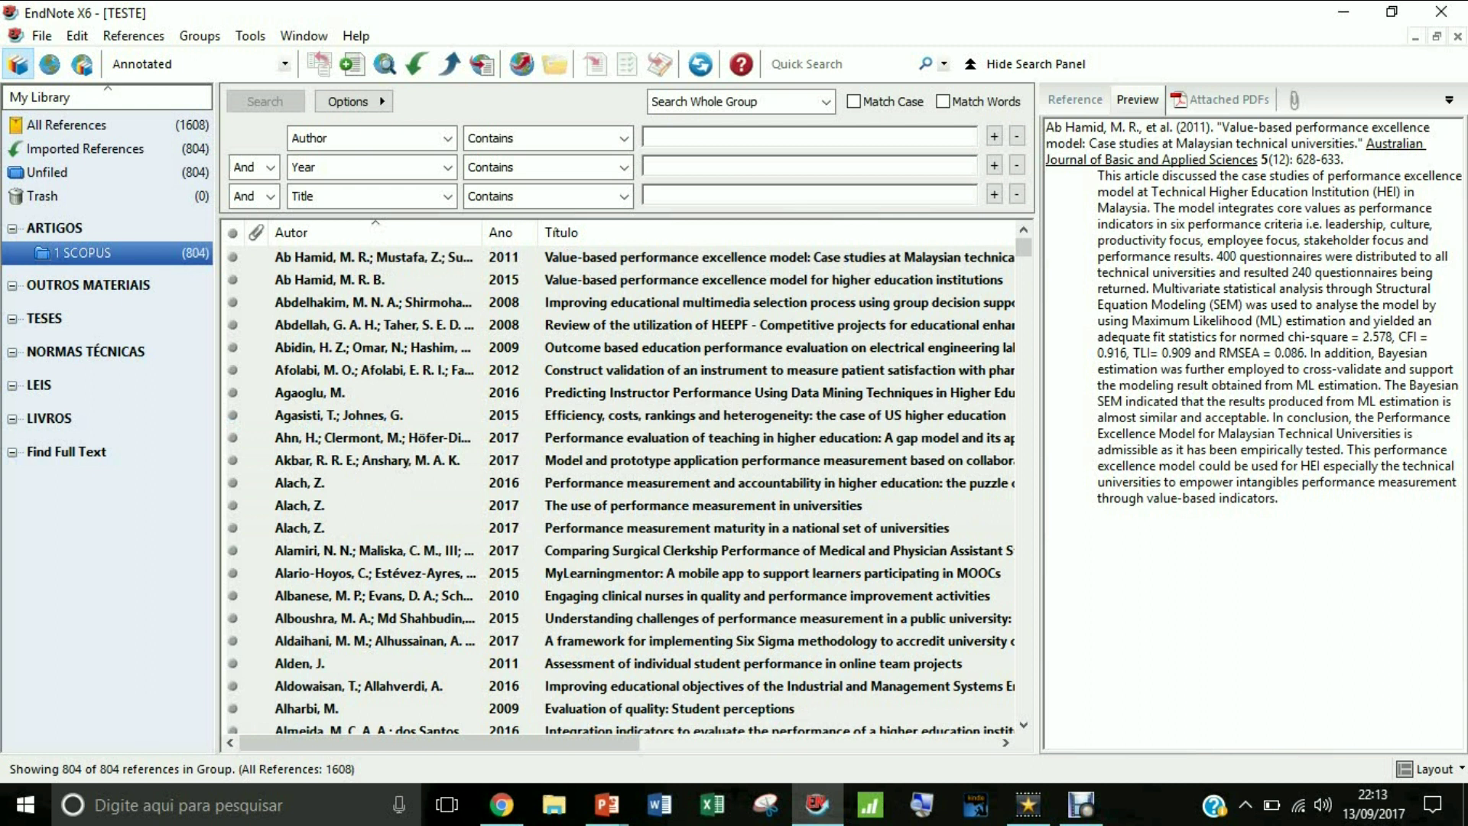